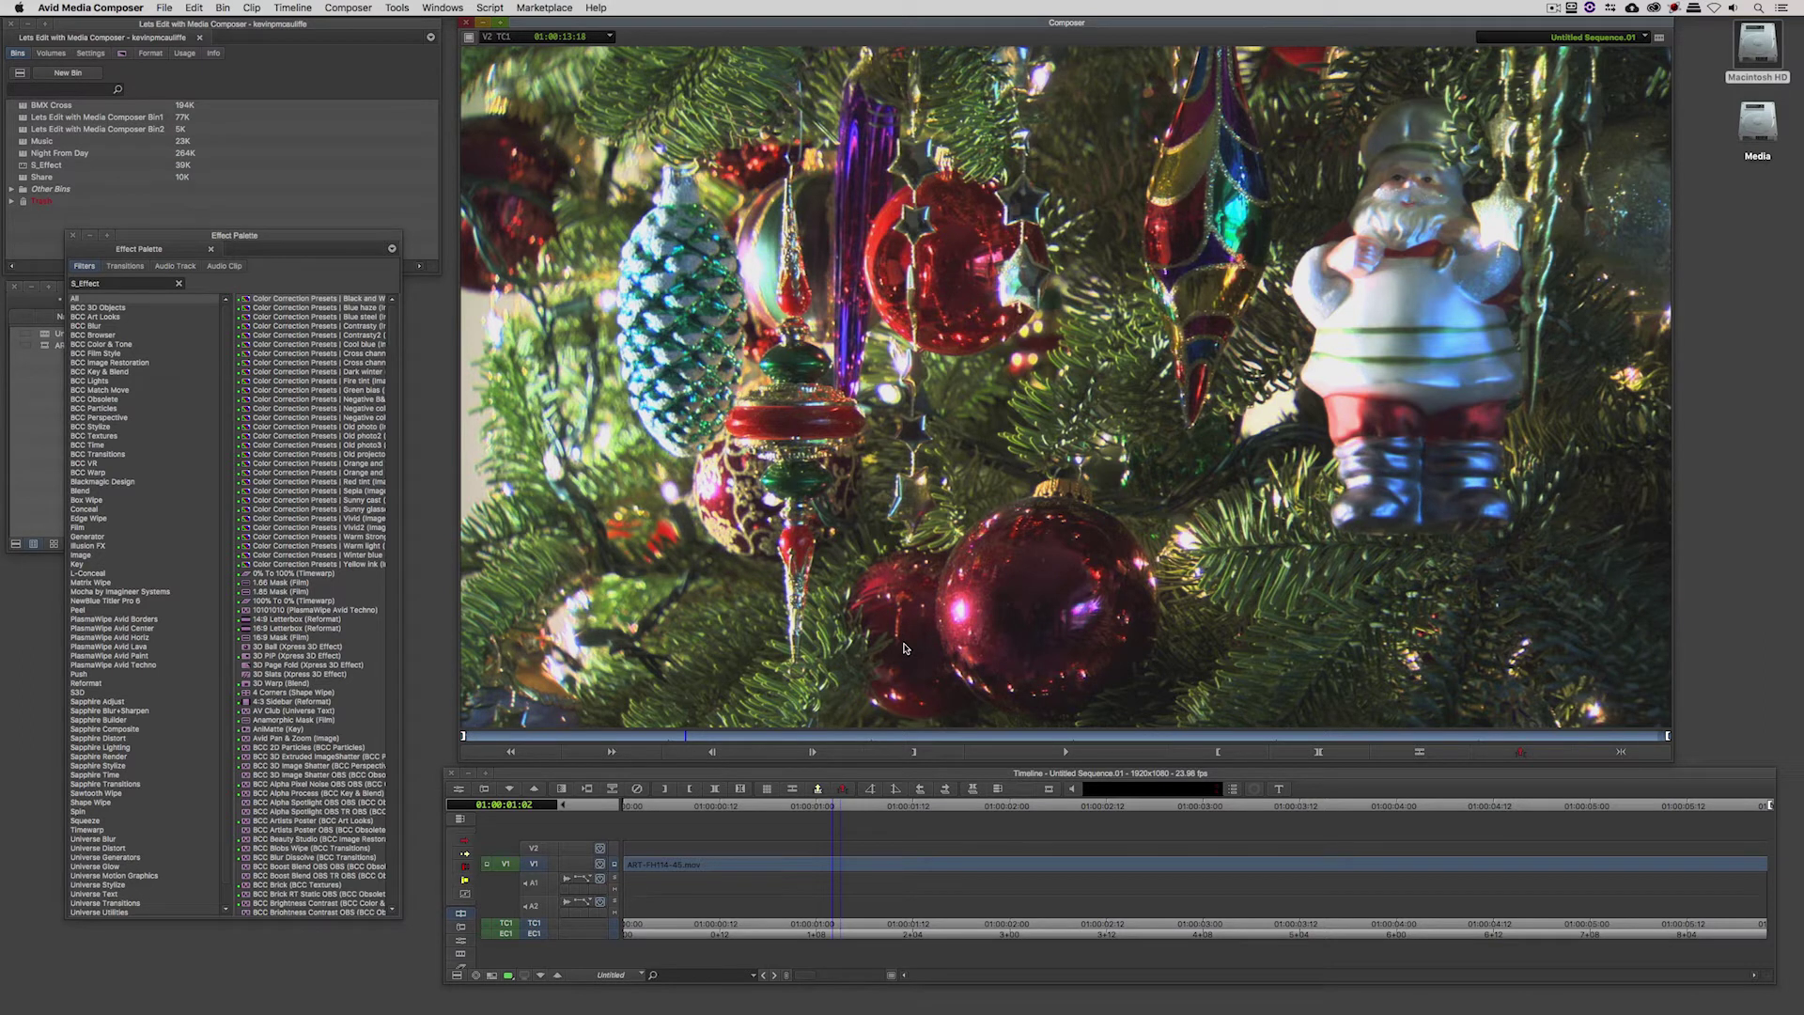
# - Search the effects for S_Glint and apply S_GlintRainbow to the ornament clip on V1
pyautogui.click(129, 283)
pyautogui.moveTo(129, 283); pyautogui.dragTo(58, 278)
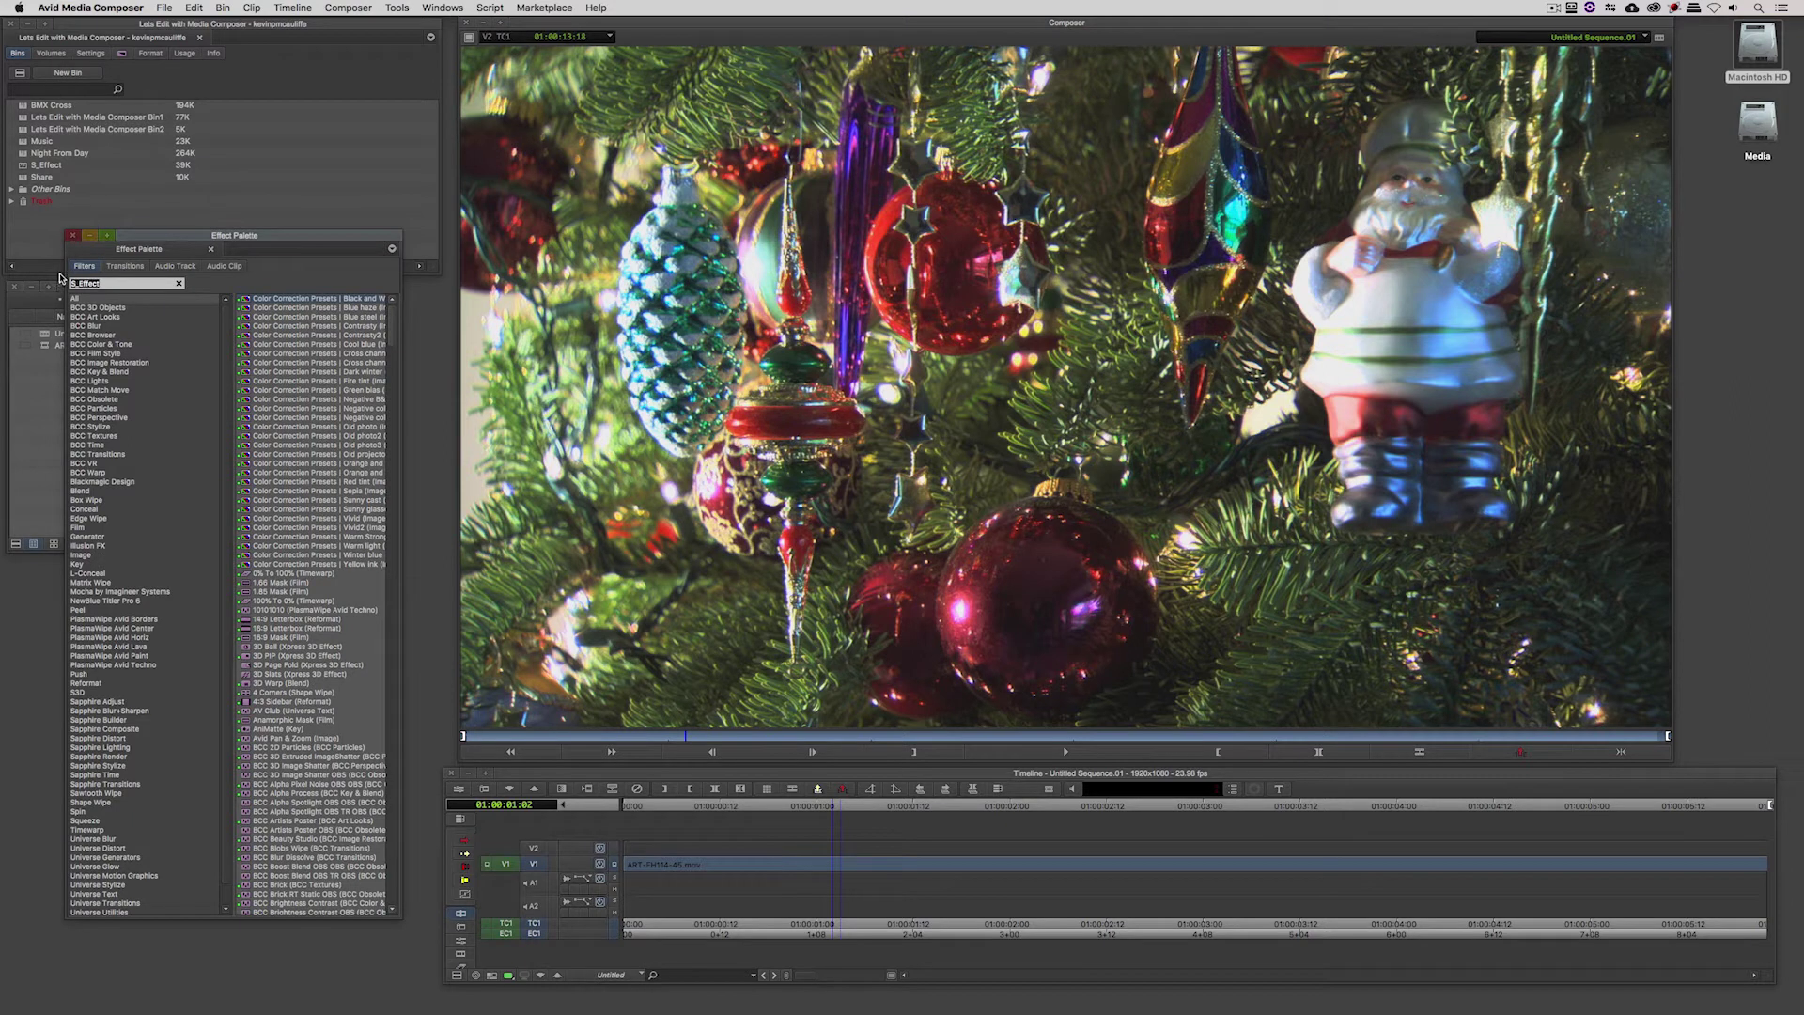
pyautogui.write('S_Glint')
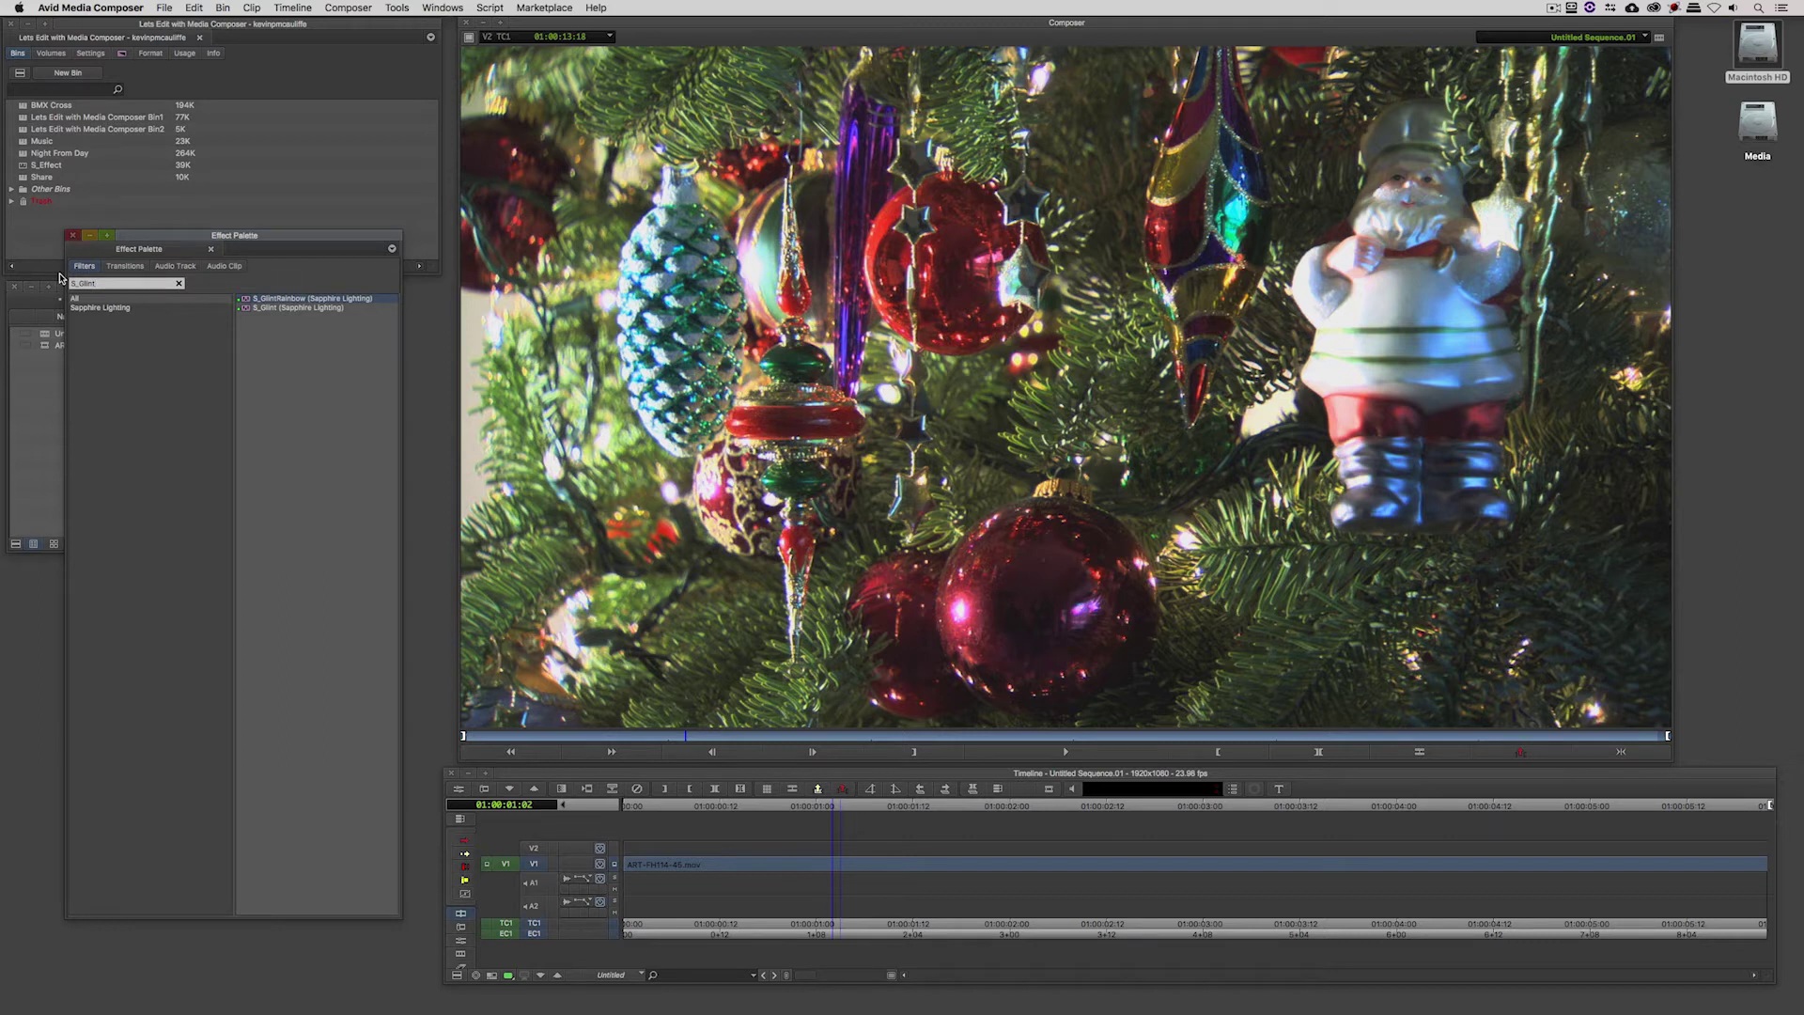
pyautogui.click(256, 299)
pyautogui.moveTo(694, 460); pyautogui.dragTo(875, 861)
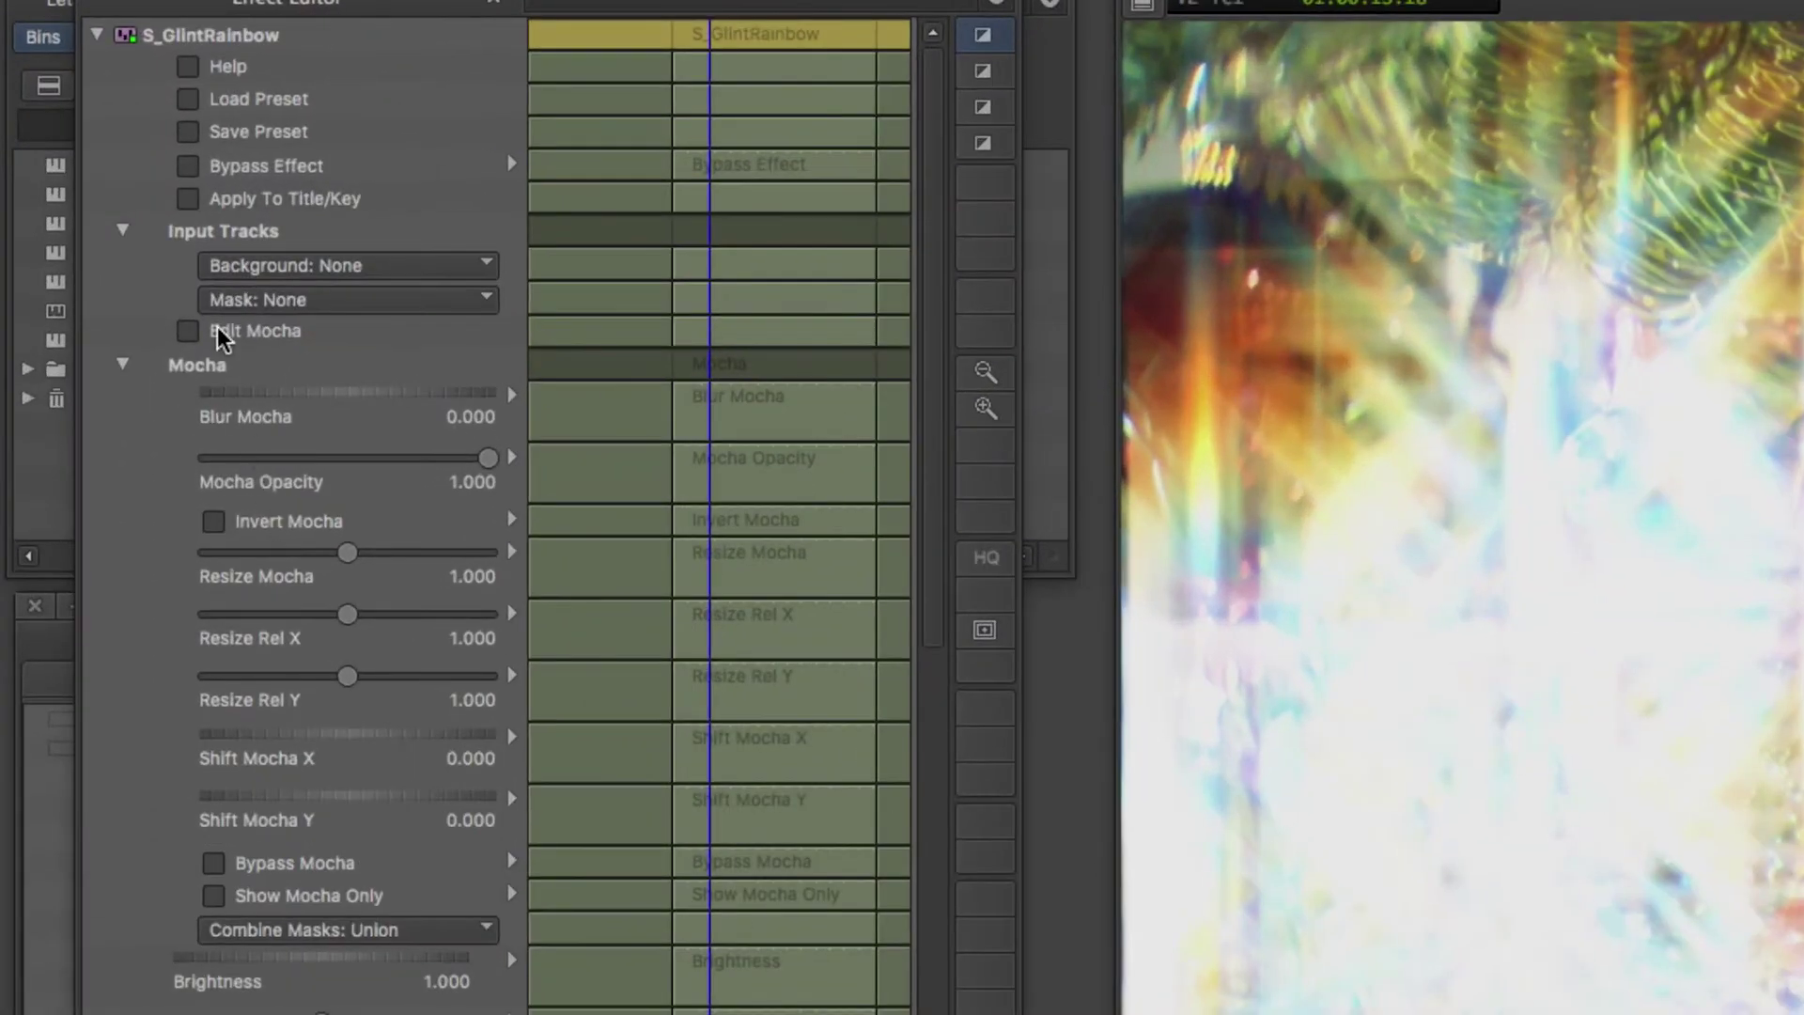
# - Draw a closed B-spline mask around the large dark red ornament in Mocha and save it back to the effect
pyautogui.click(217, 329)
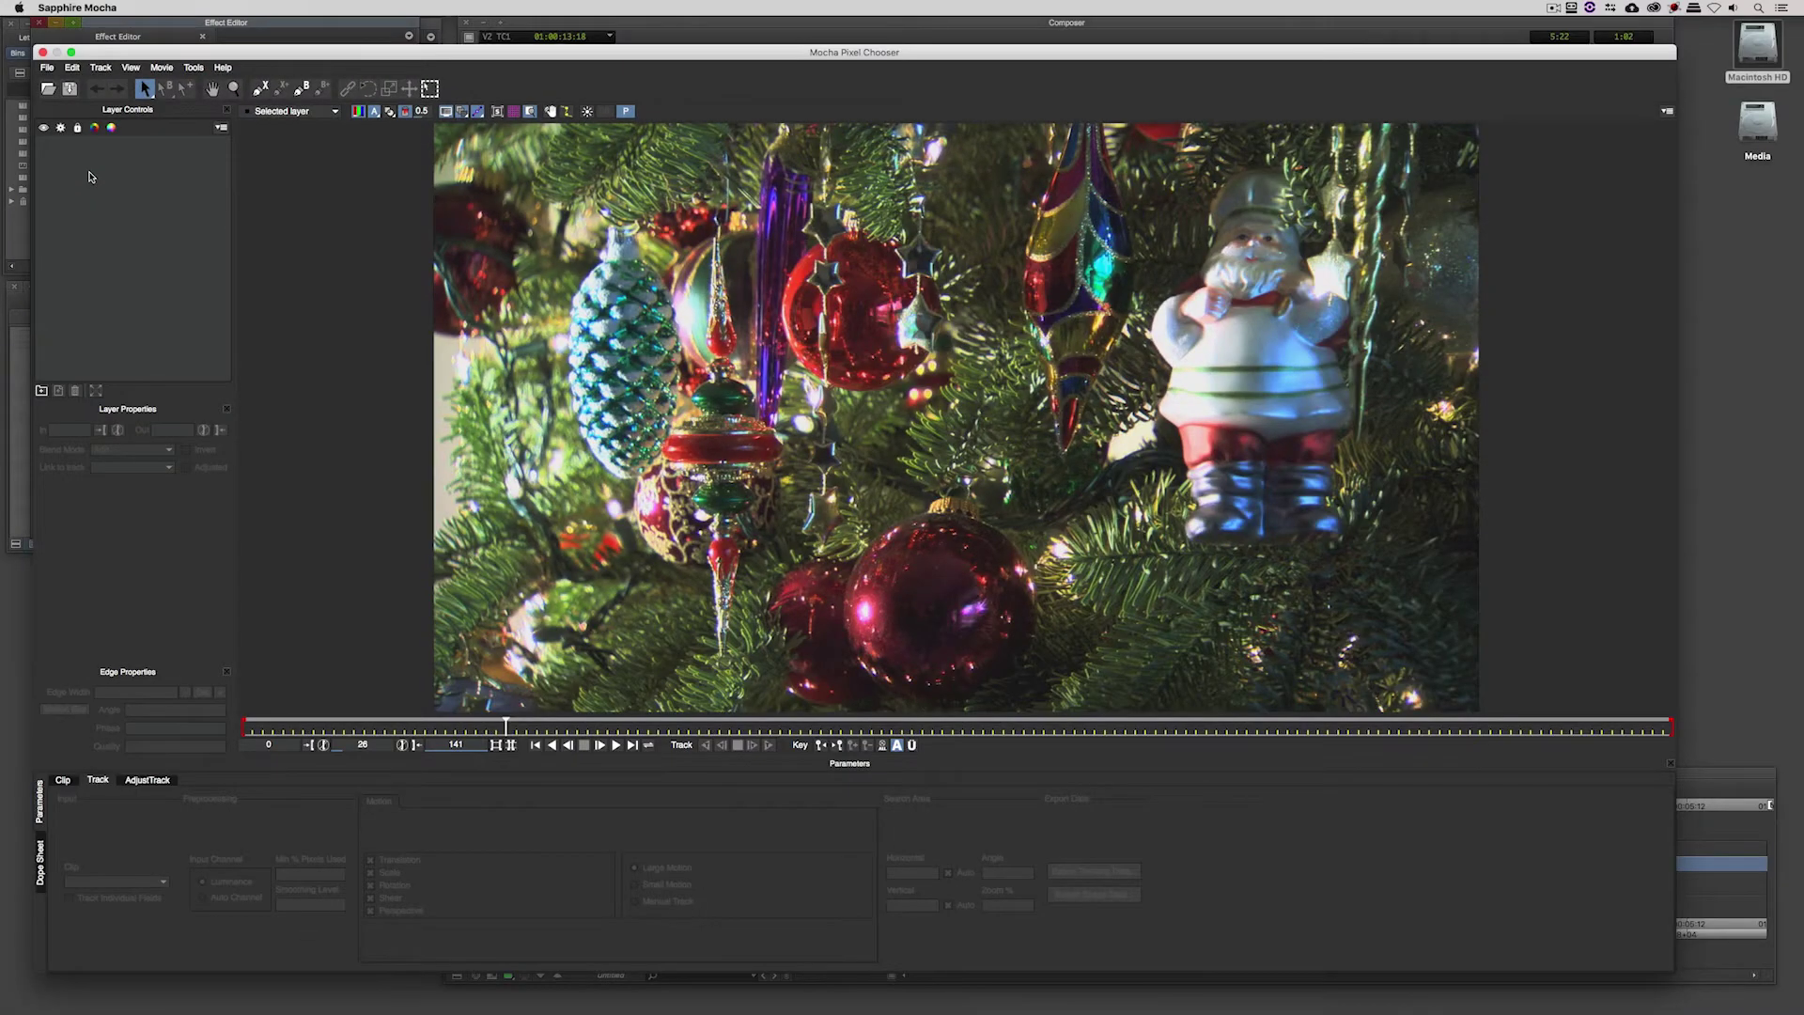
pyautogui.click(301, 89)
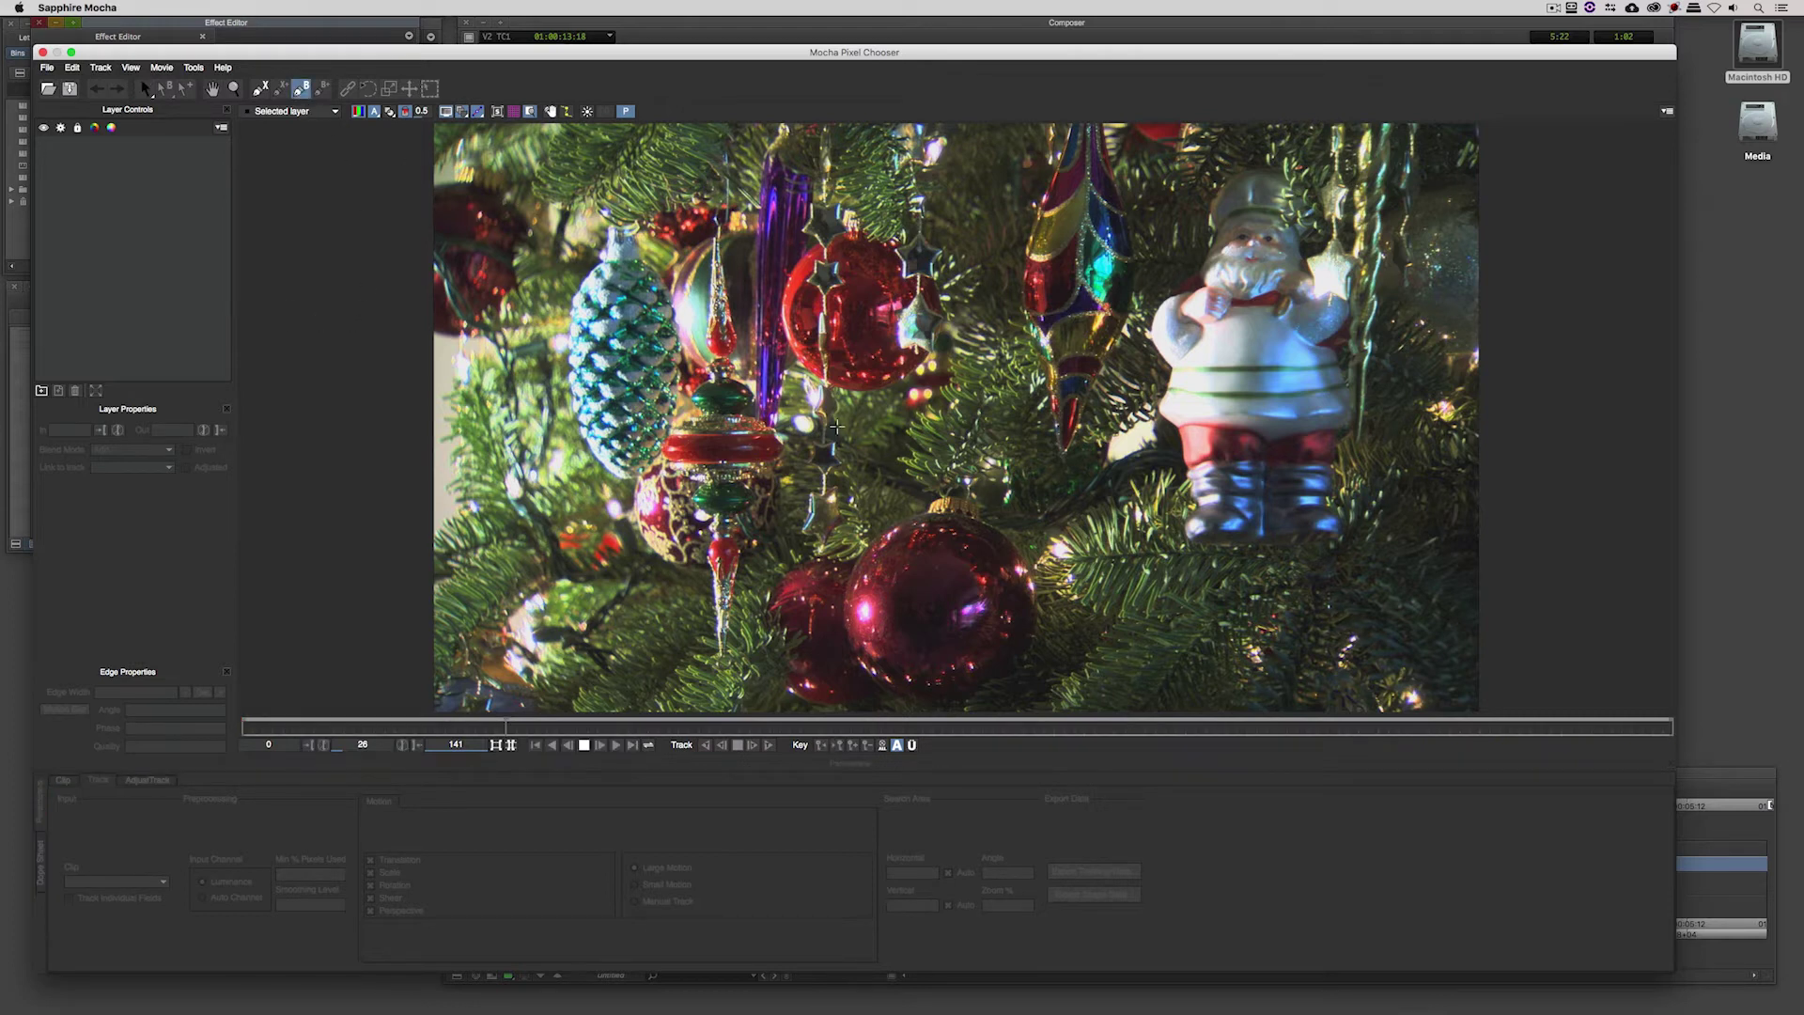
pyautogui.press('x')
pyautogui.scroll(-1, 974, 533)
pyautogui.moveTo(974, 617); pyautogui.dragTo(973, 533)
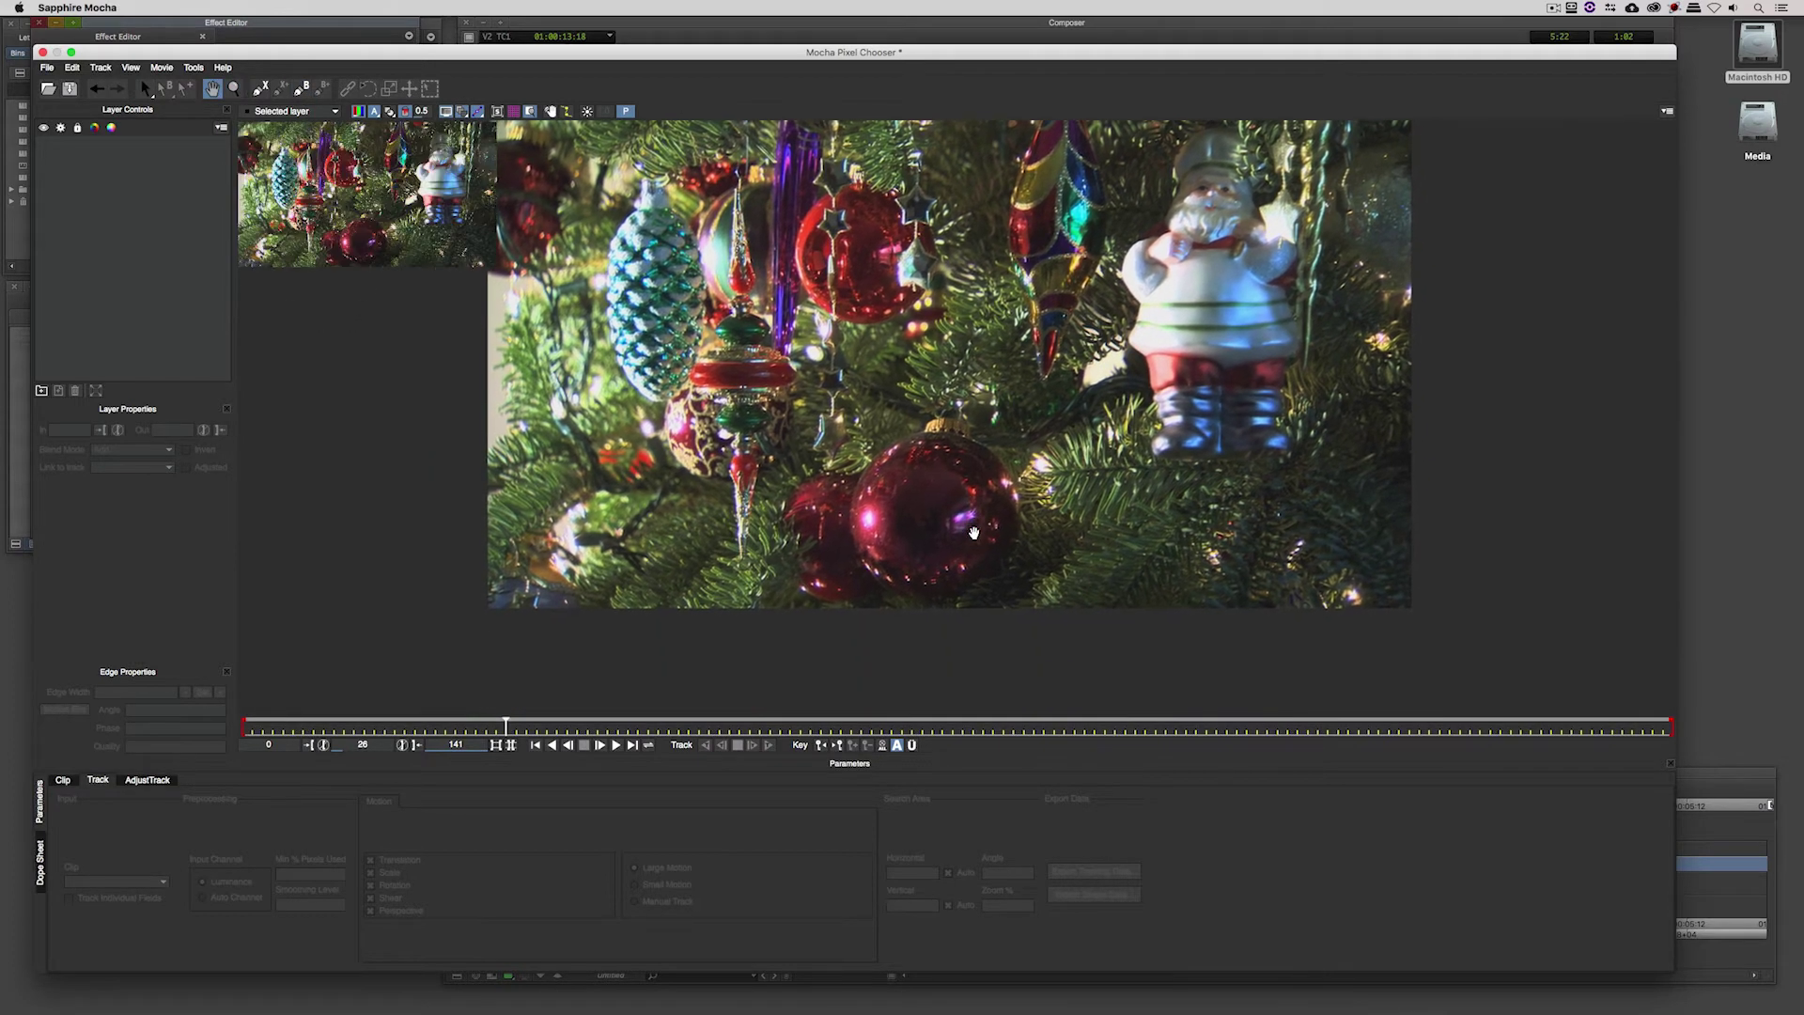
pyautogui.moveTo(935, 392); pyautogui.dragTo(978, 392)
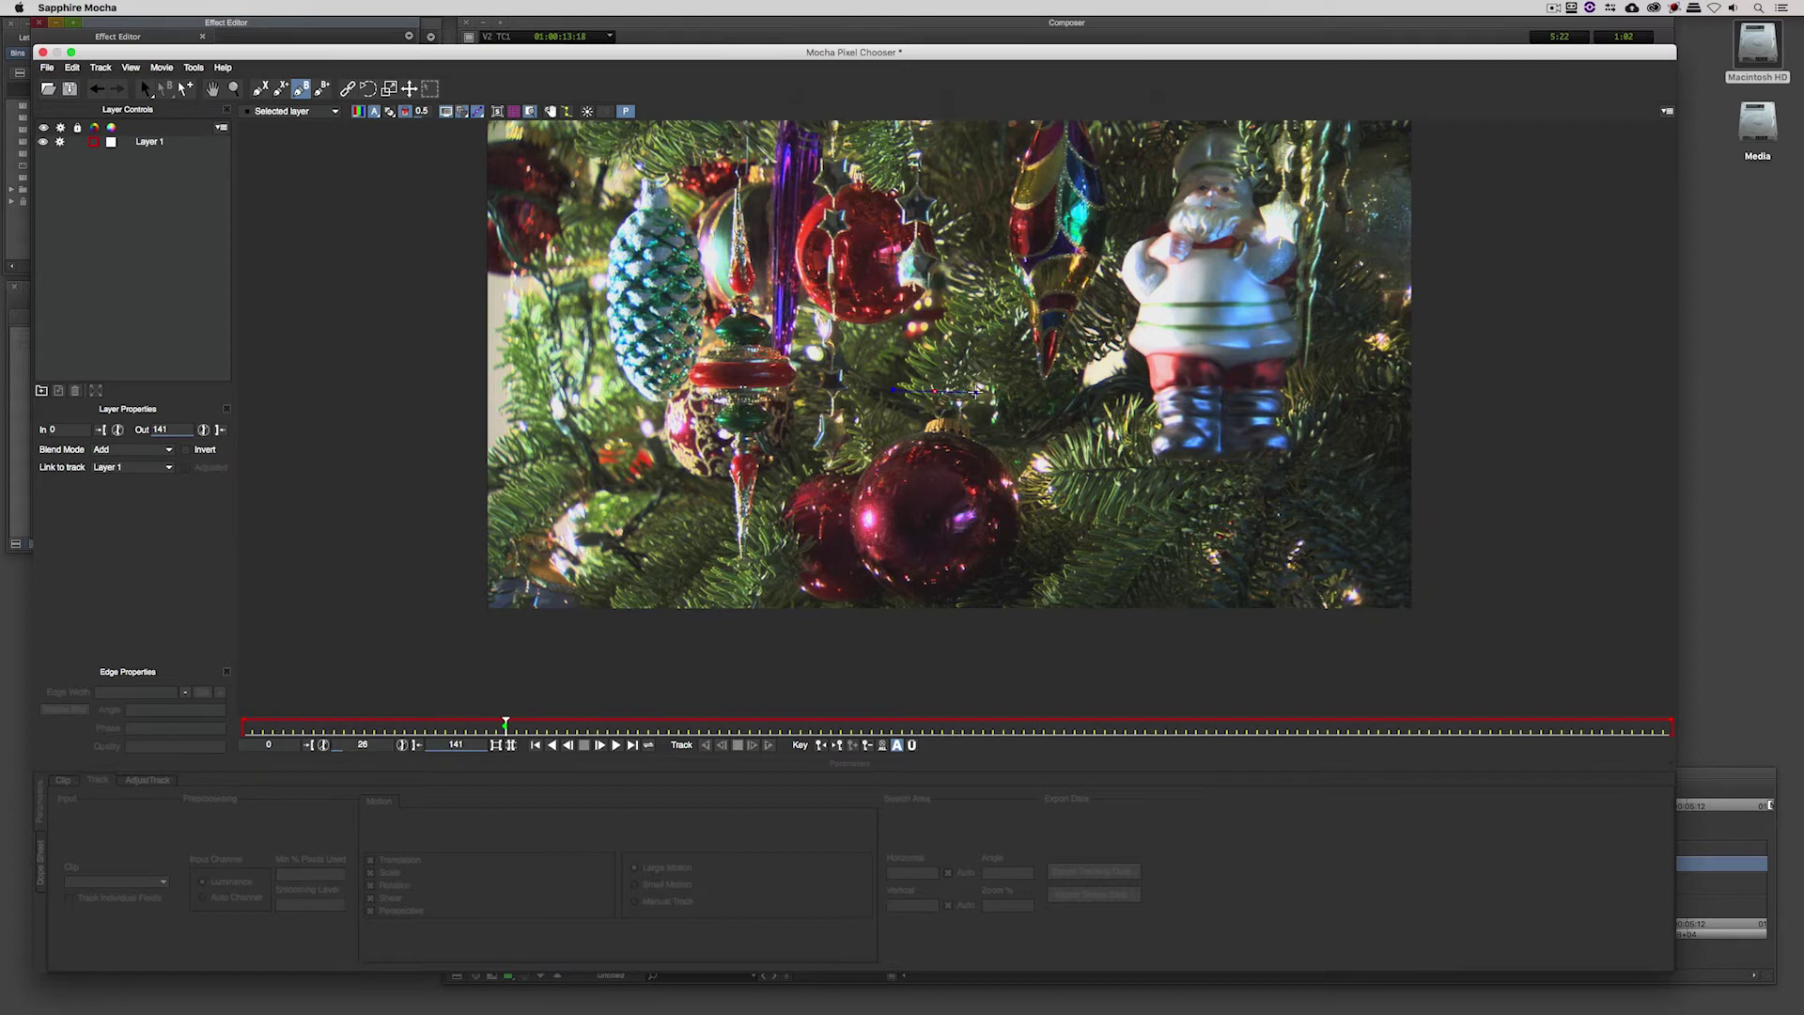
pyautogui.moveTo(1066, 497); pyautogui.dragTo(1072, 558)
pyautogui.moveTo(941, 640); pyautogui.dragTo(858, 639)
pyautogui.moveTo(821, 544)
pyautogui.mouseDown()
pyautogui.moveTo(814, 442)
pyautogui.moveTo(808, 518)
pyautogui.mouseUp()
pyautogui.click(932, 393)
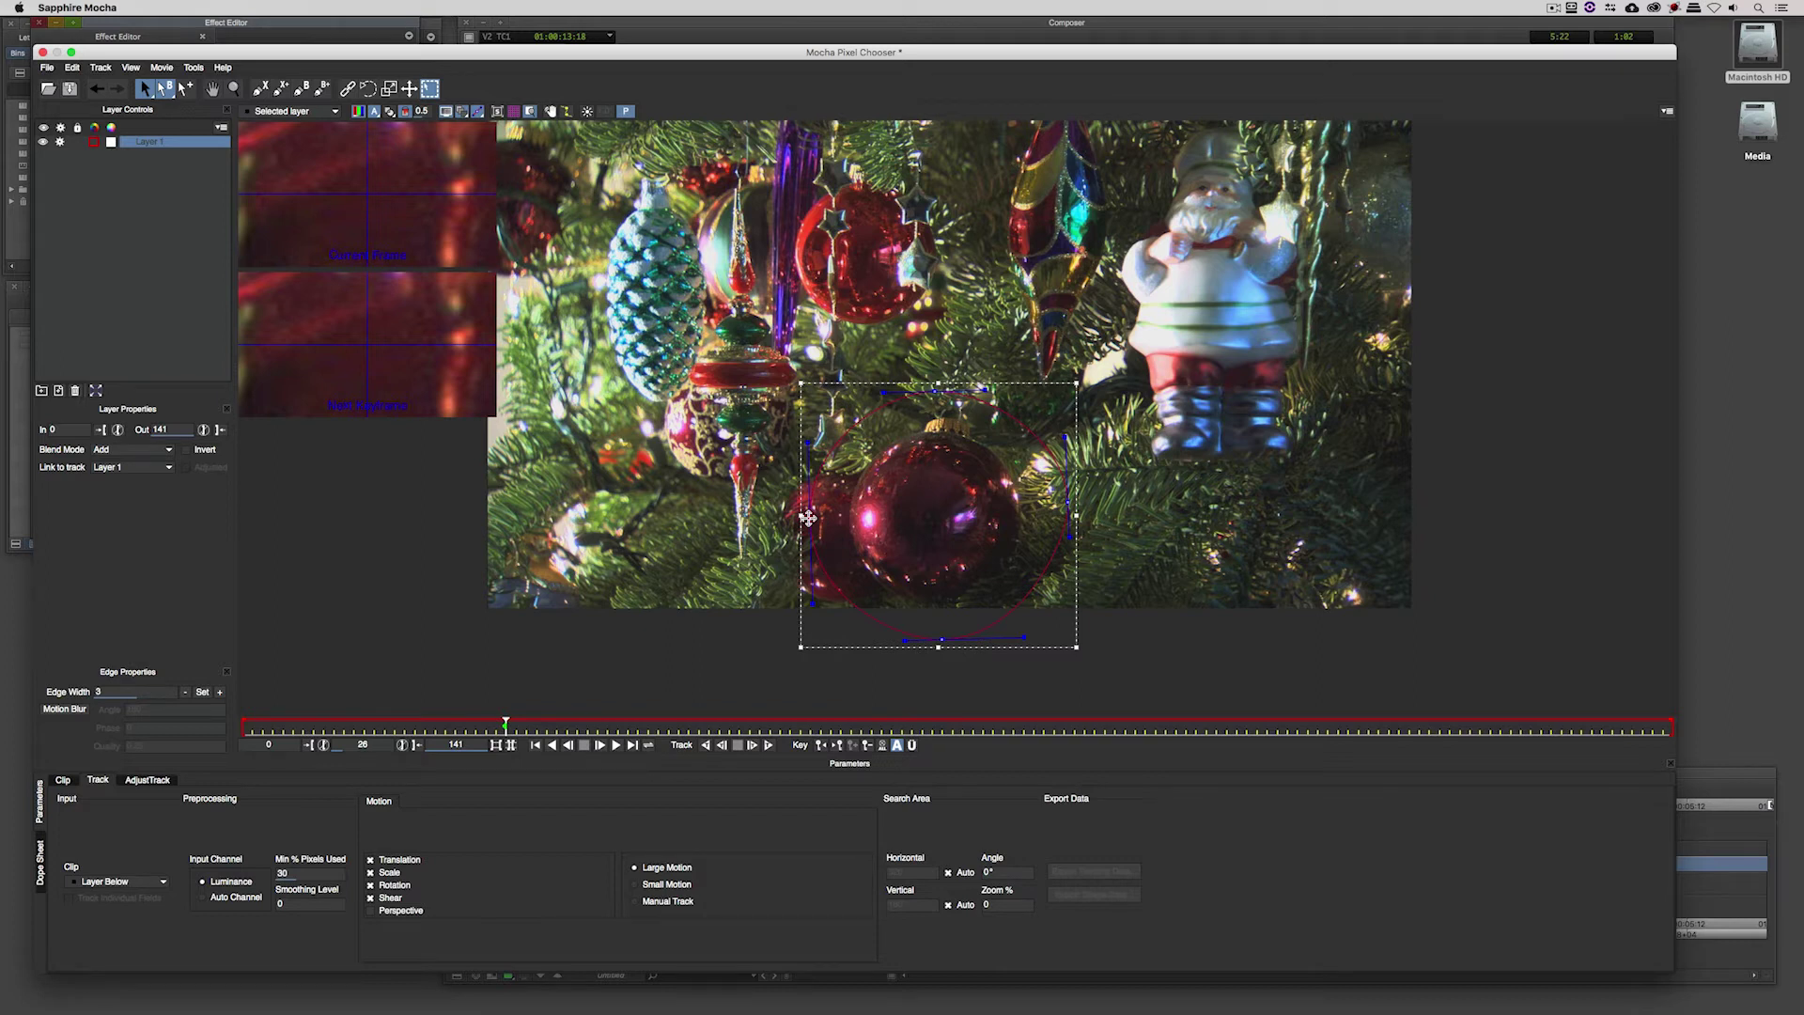
pyautogui.press('super+q')
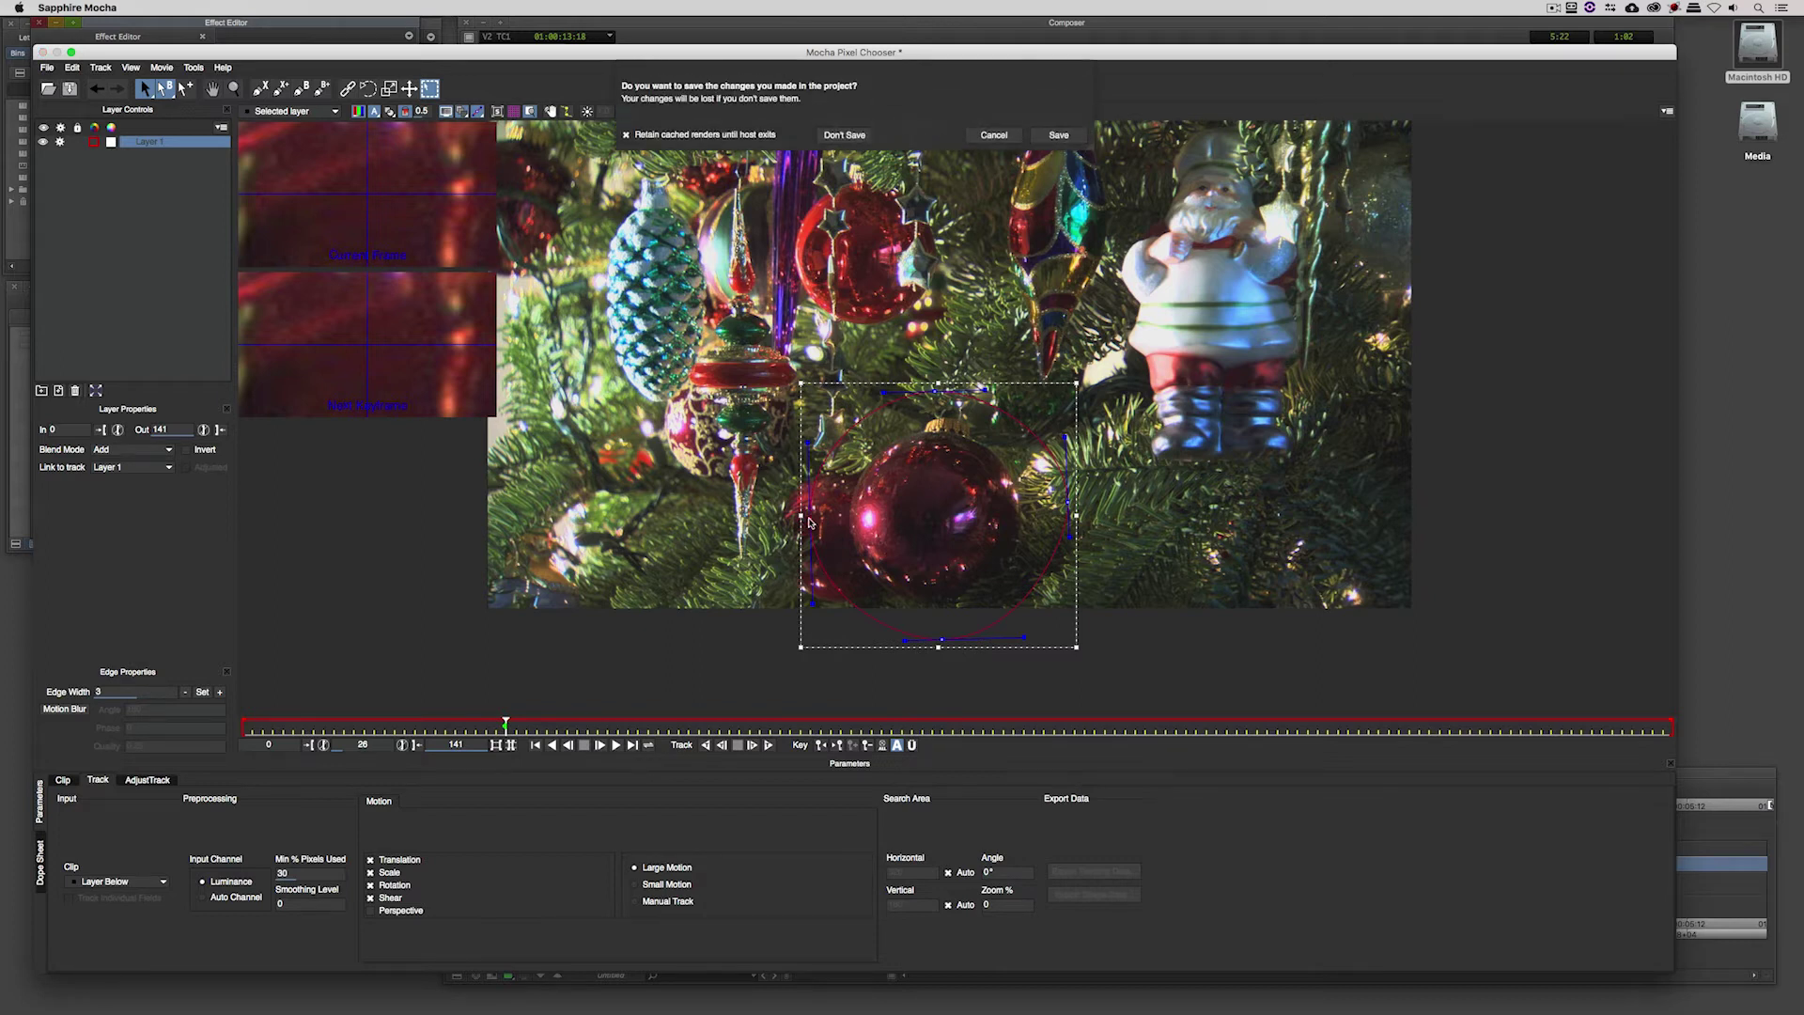
pyautogui.click(1059, 135)
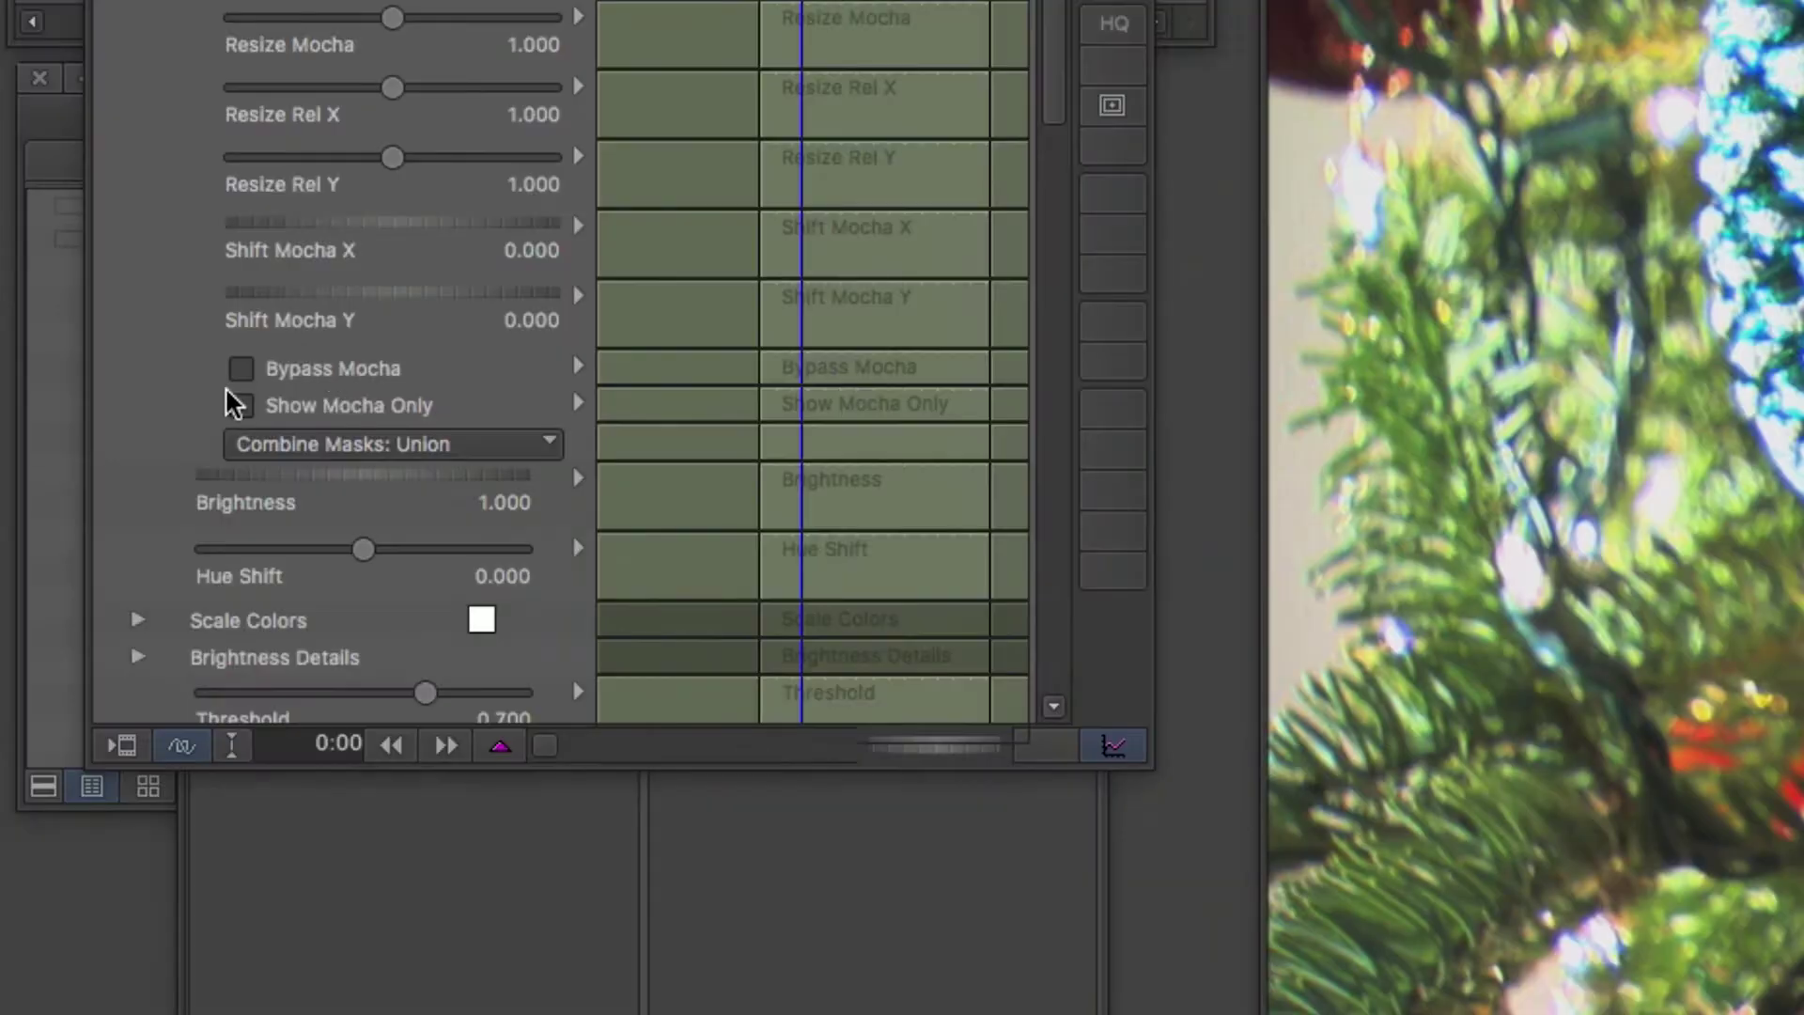
# - Show only the Mocha mask in S_GlintRainbow and soften its edge by raising Blur Mocha
pyautogui.click(317, 406)
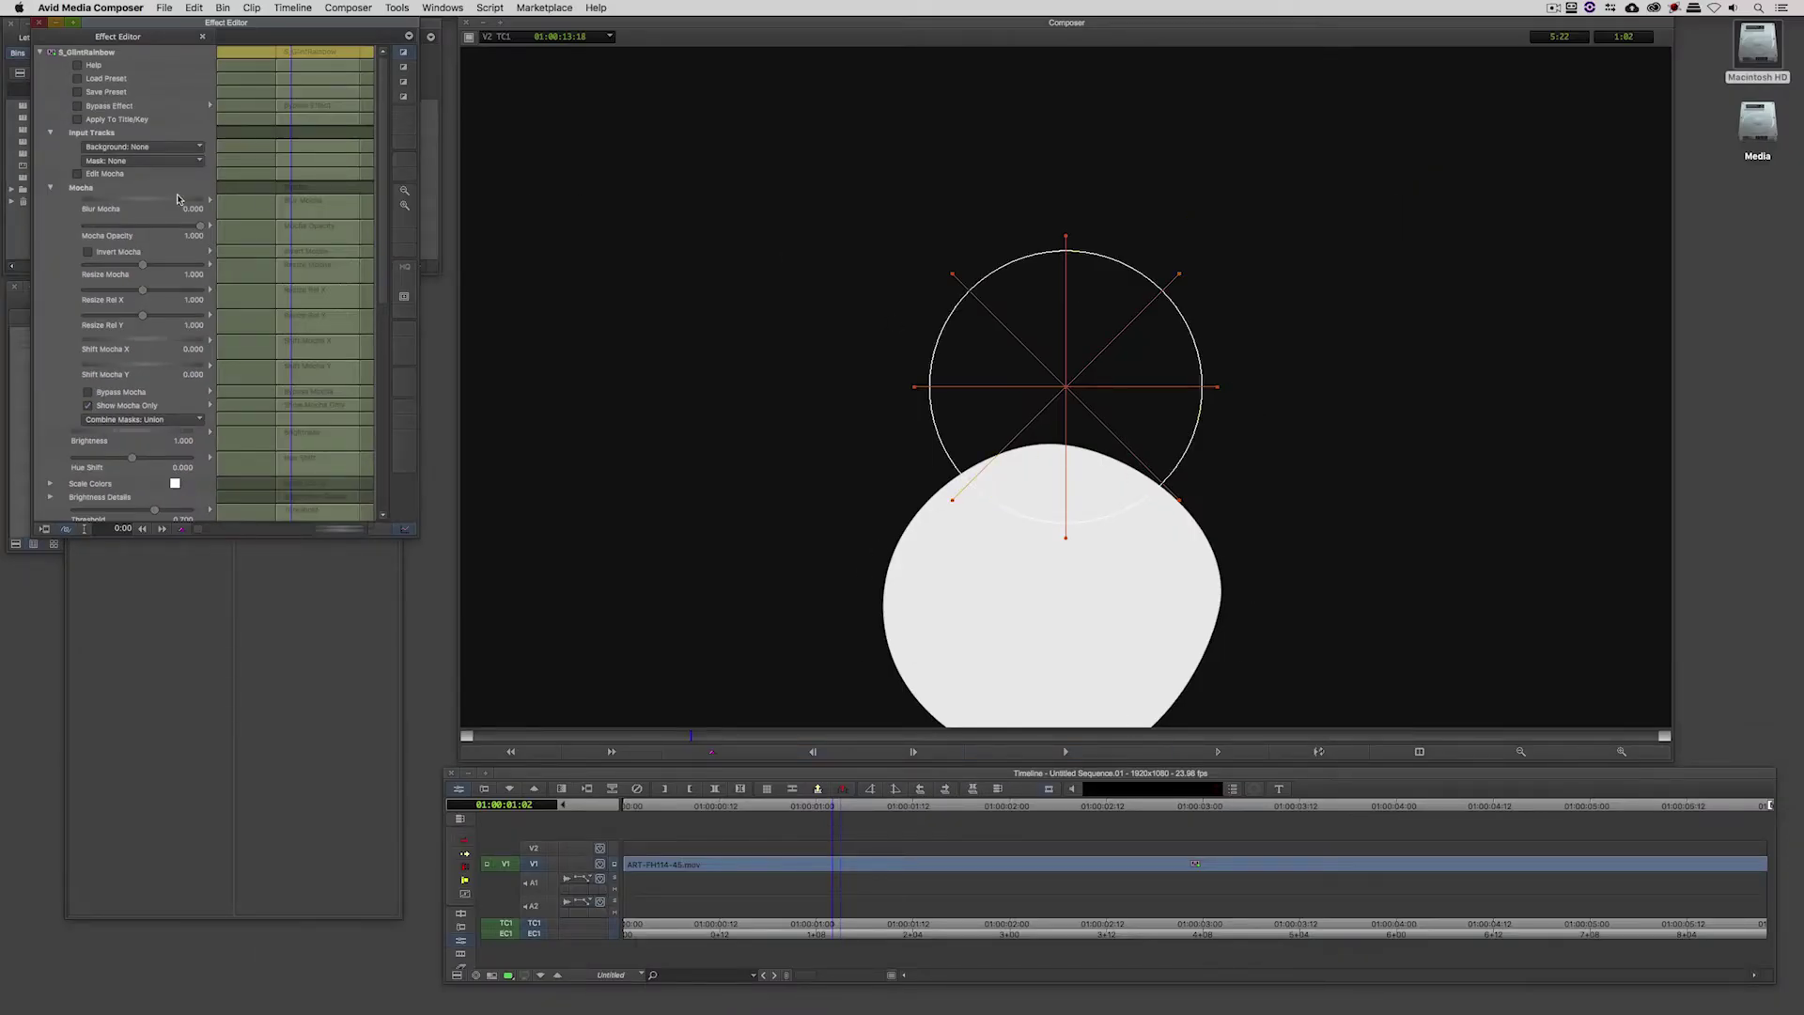
pyautogui.moveTo(117, 201); pyautogui.dragTo(207, 198)
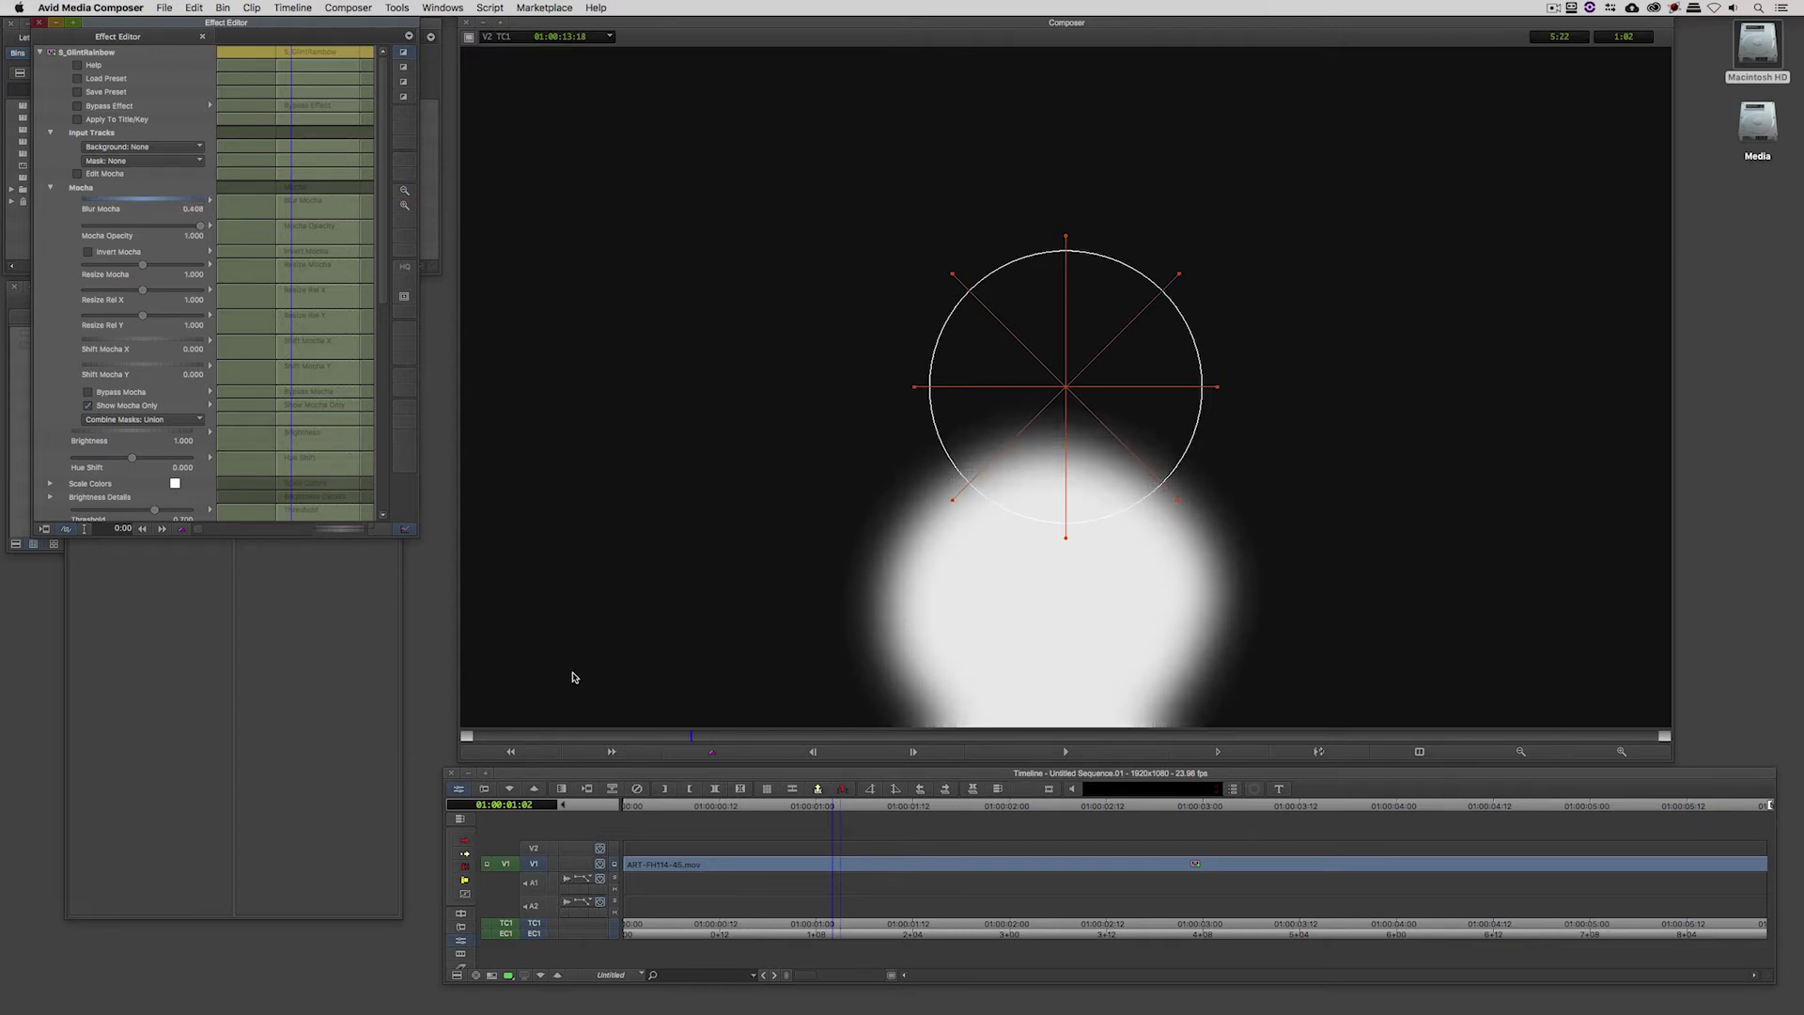
# - Leave effect editing, patch the source to V2 and overwrite the original ornament clip onto it above the masked clip
pyautogui.click(576, 848)
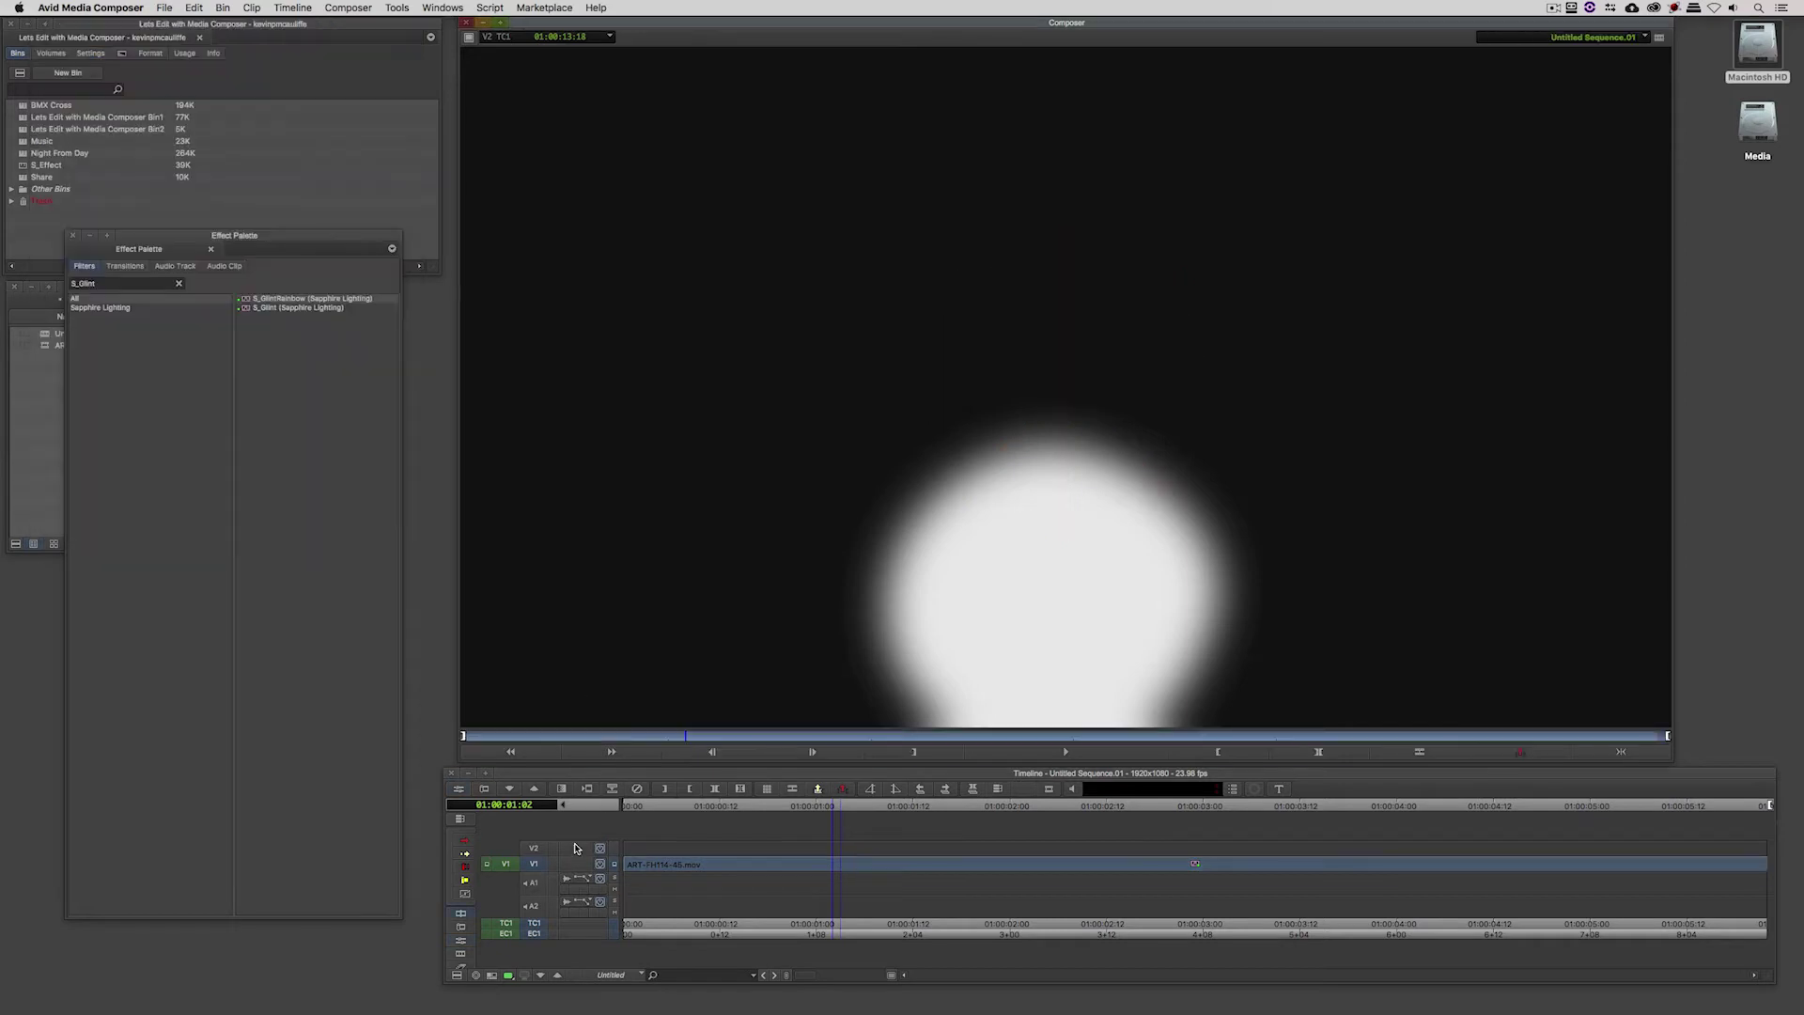
pyautogui.click(535, 848)
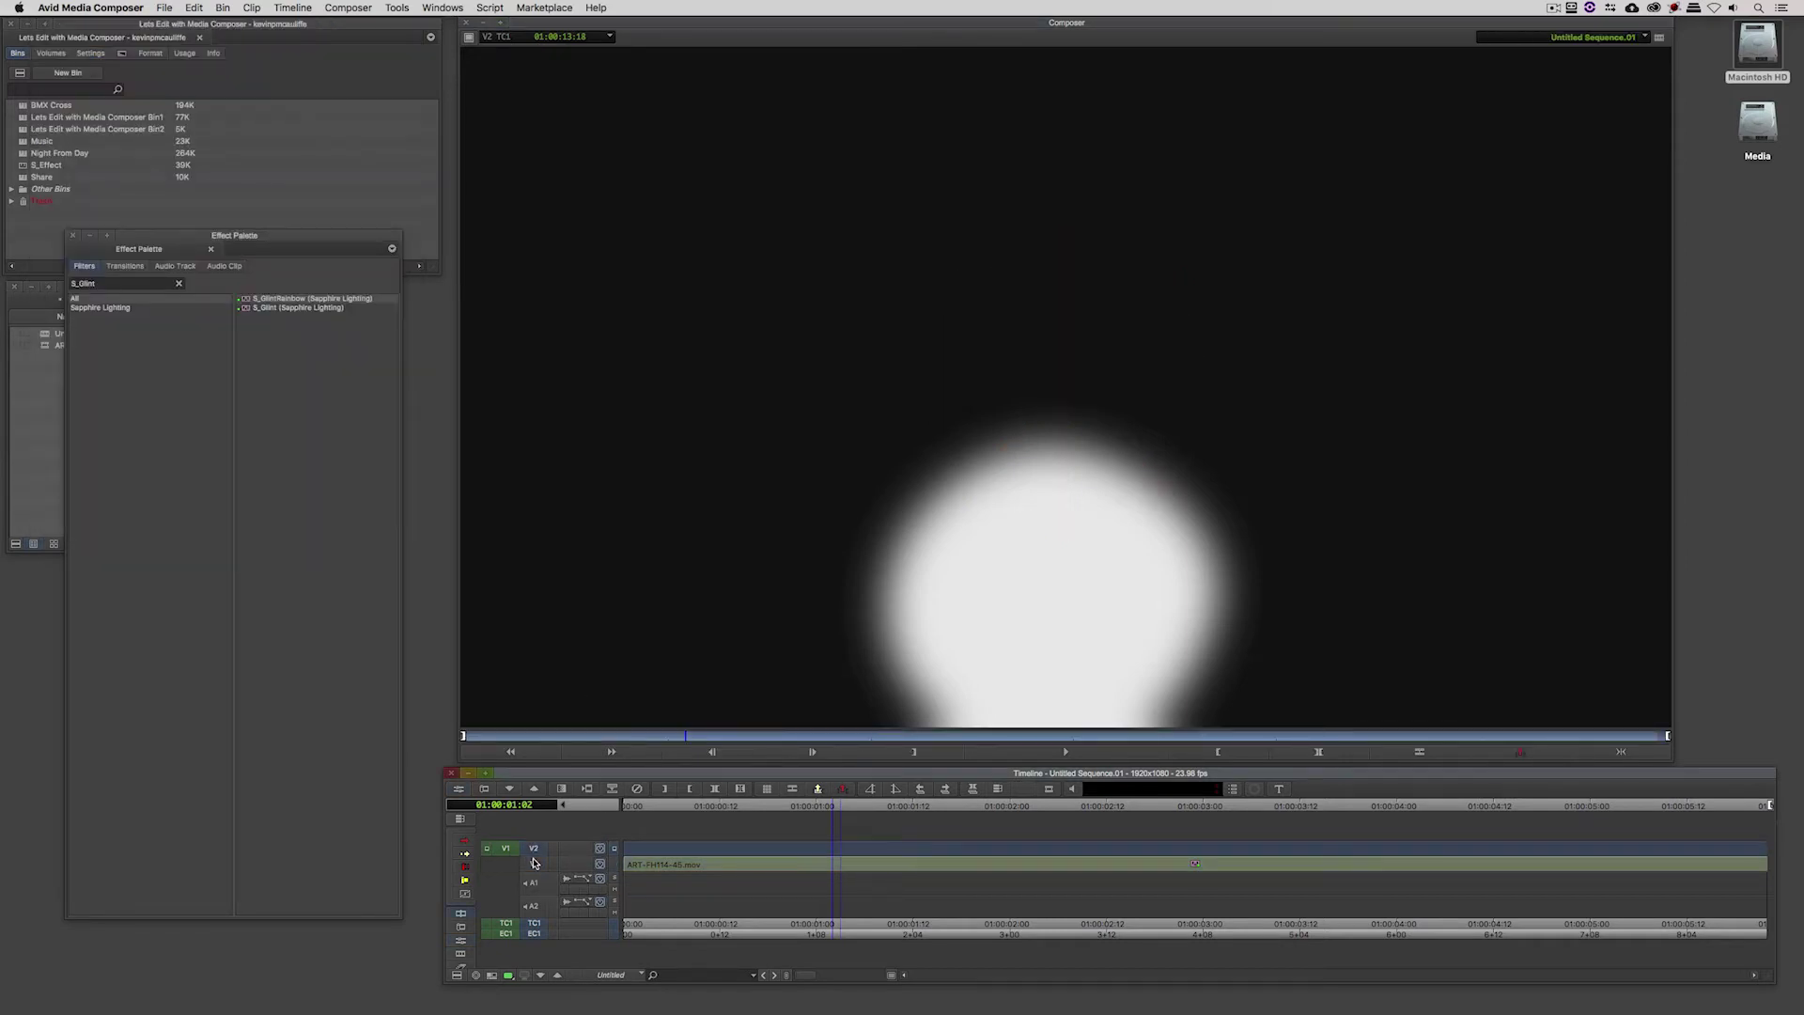
pyautogui.press('b')
pyautogui.click(822, 865)
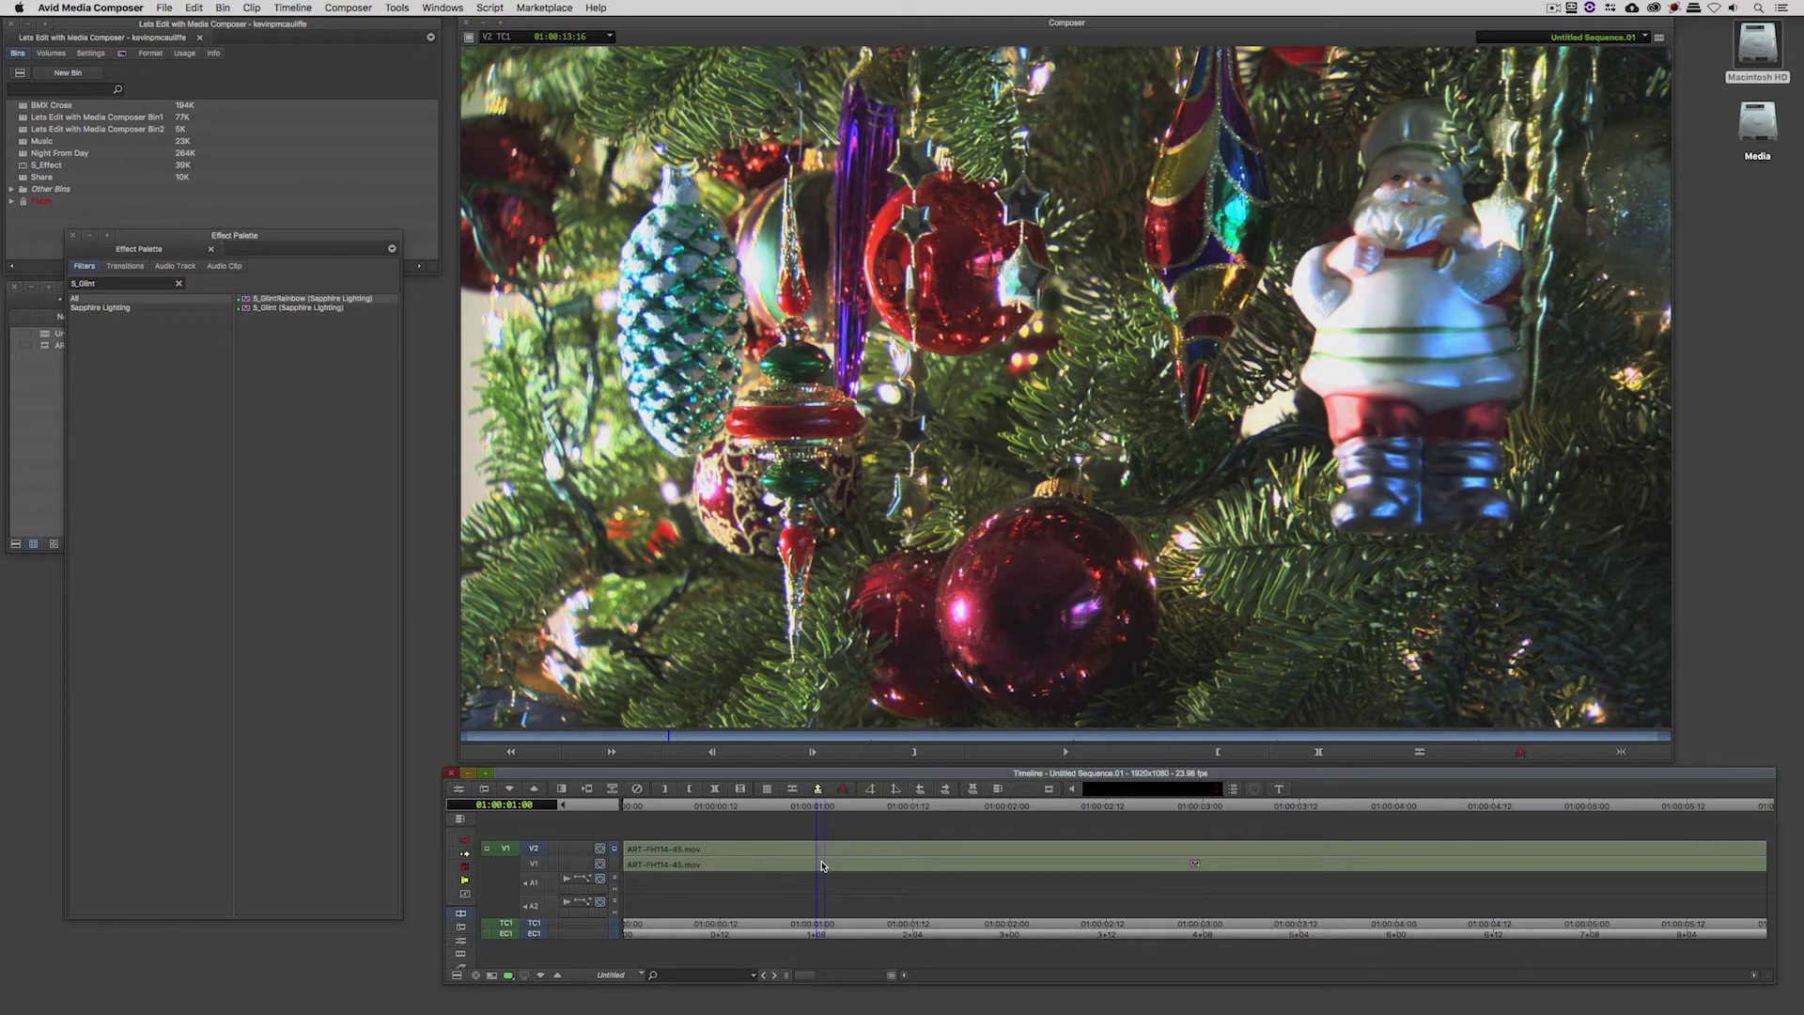
pyautogui.click(862, 861)
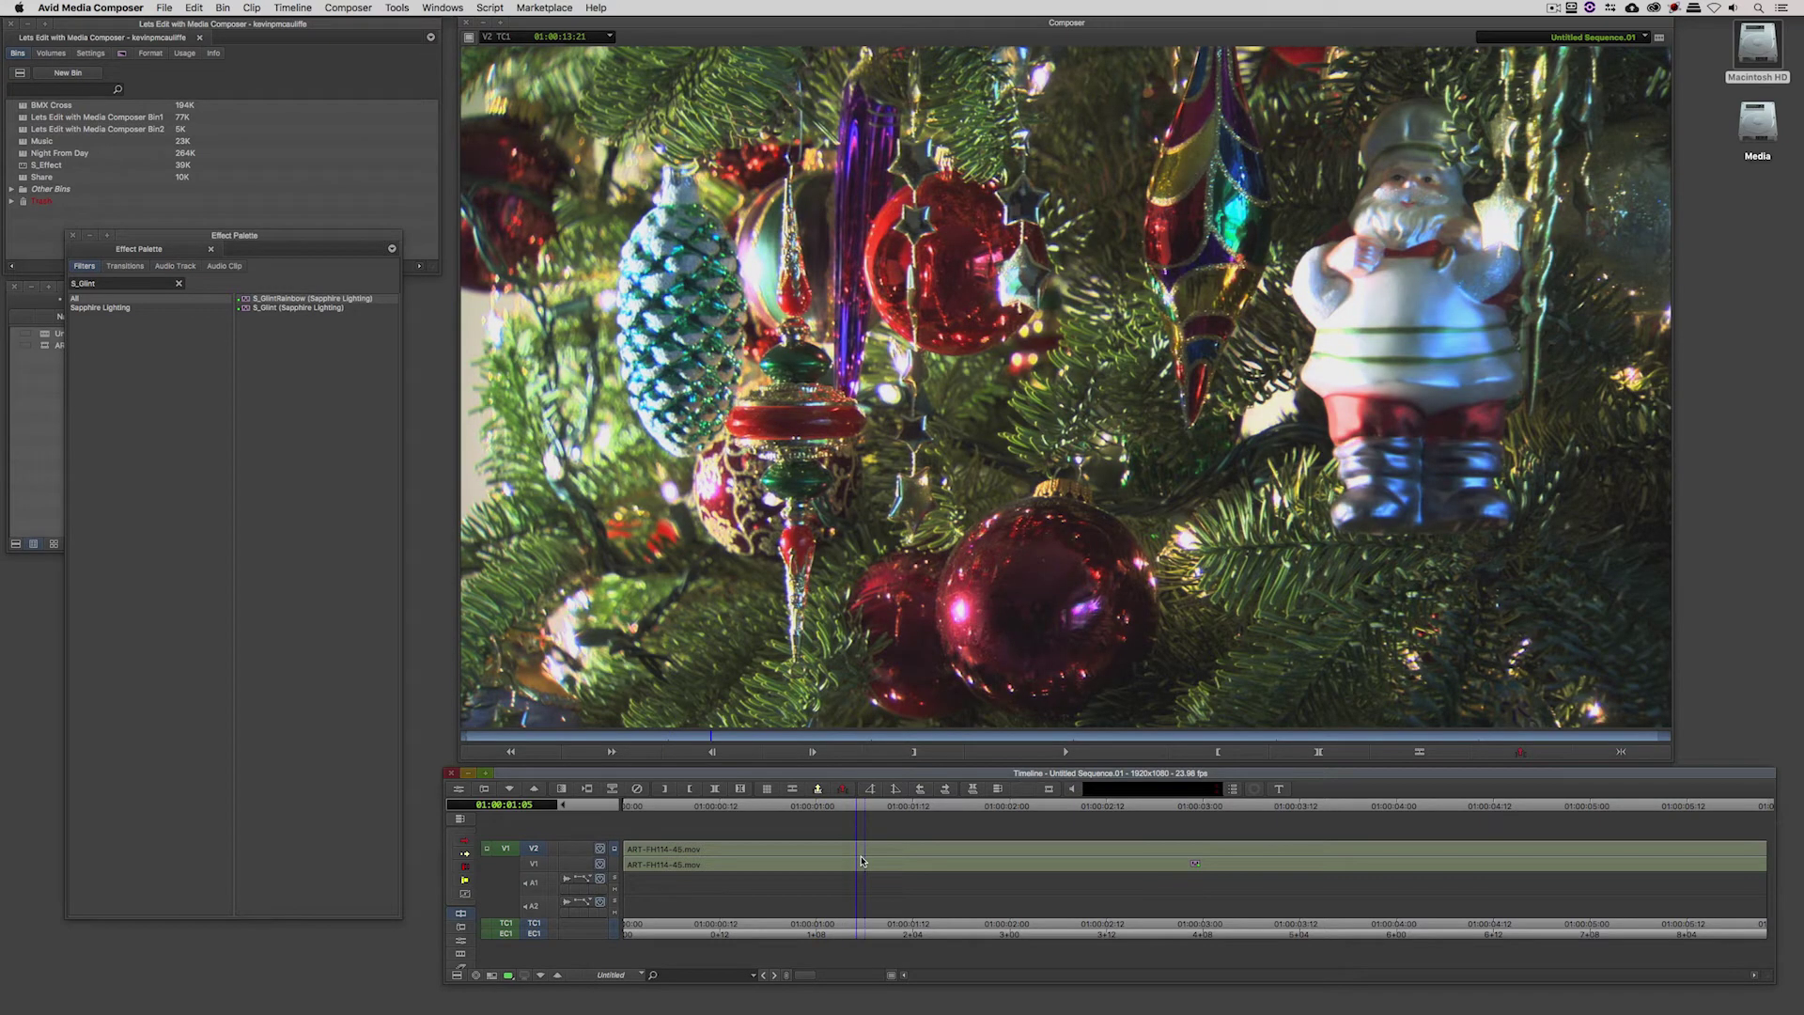
# - Find S_Effect, apply it to the V2 clip and set its mask input to 1 track below
pyautogui.press('super+8')
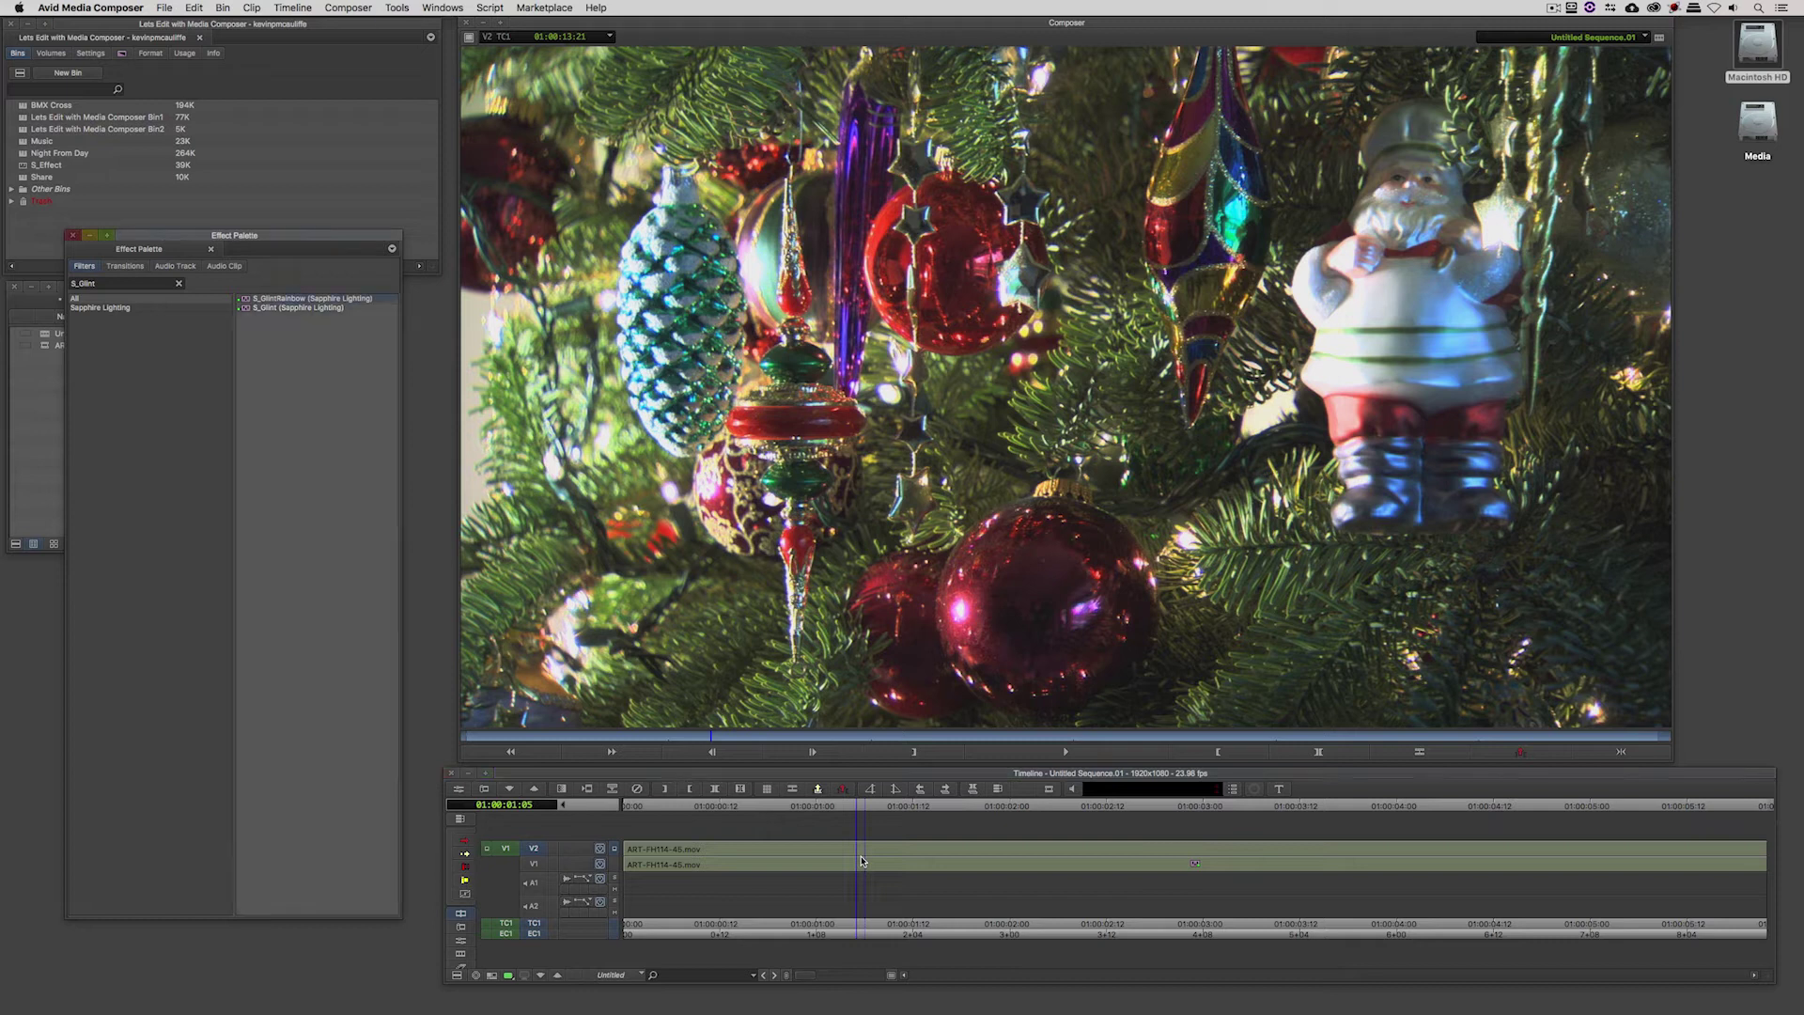
pyautogui.click(169, 284)
pyautogui.write('S_Effect')
pyautogui.click(1000, 849)
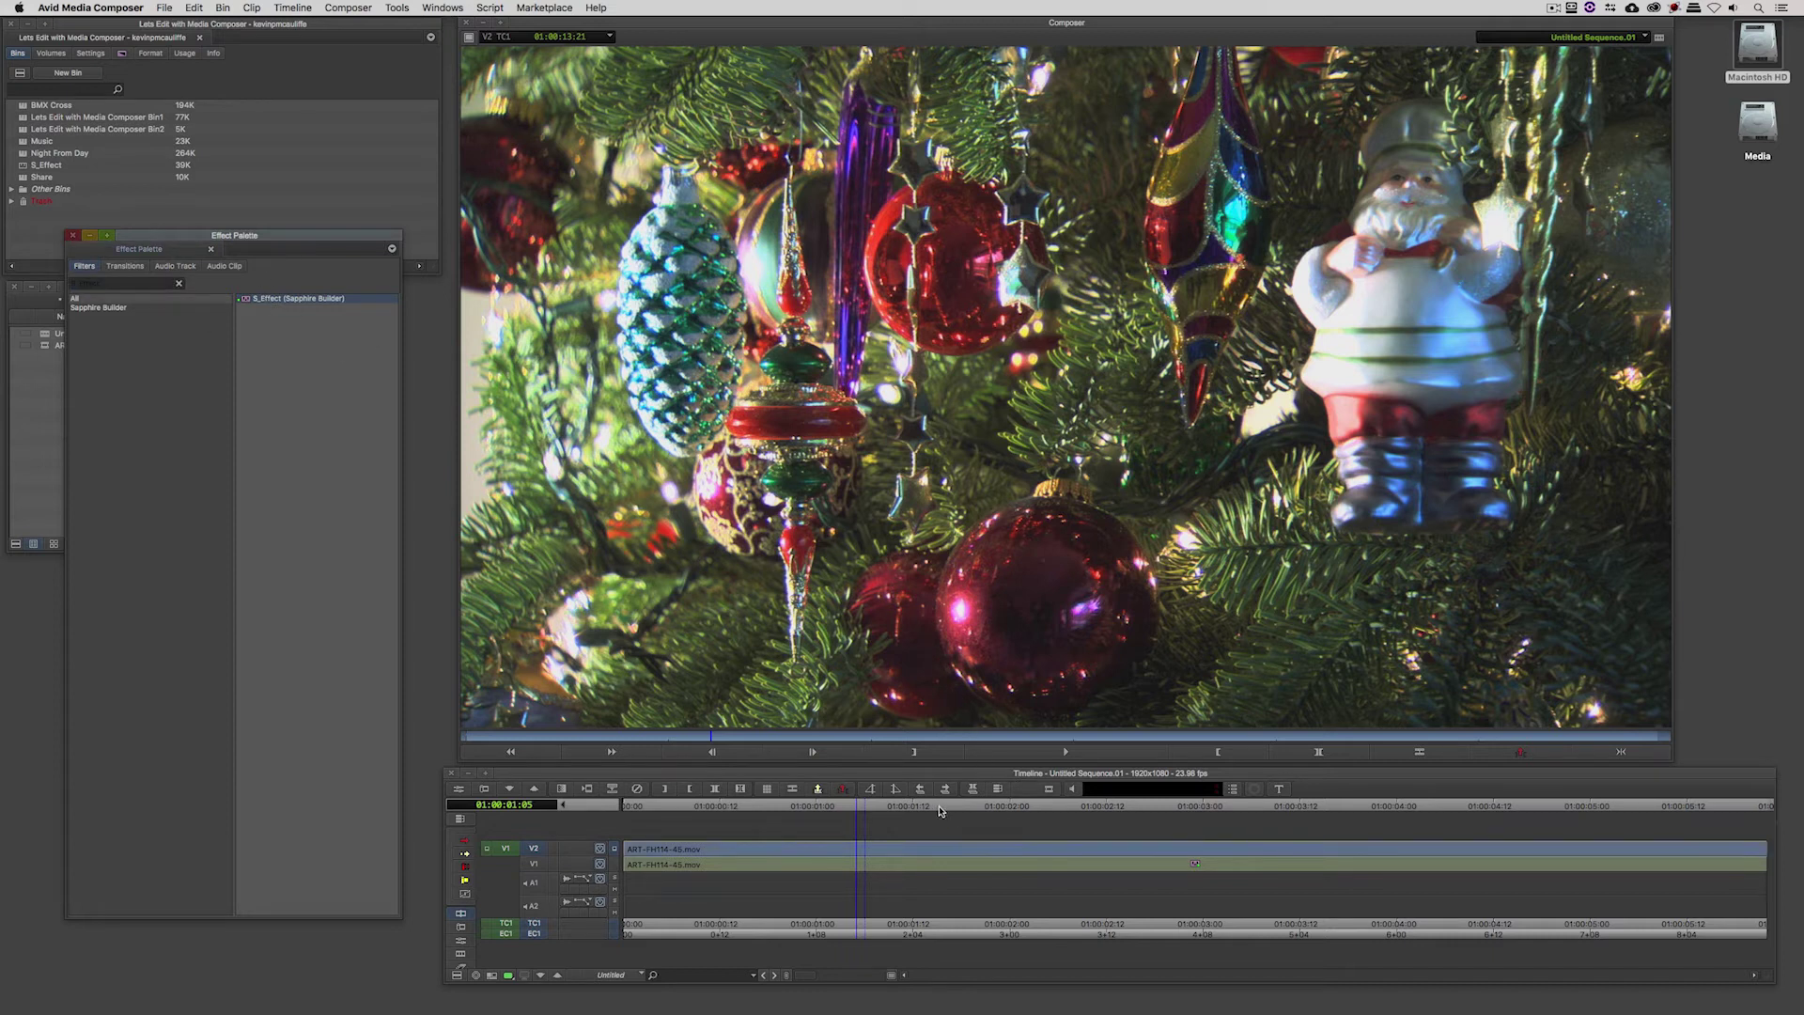
pyautogui.press('super+8')
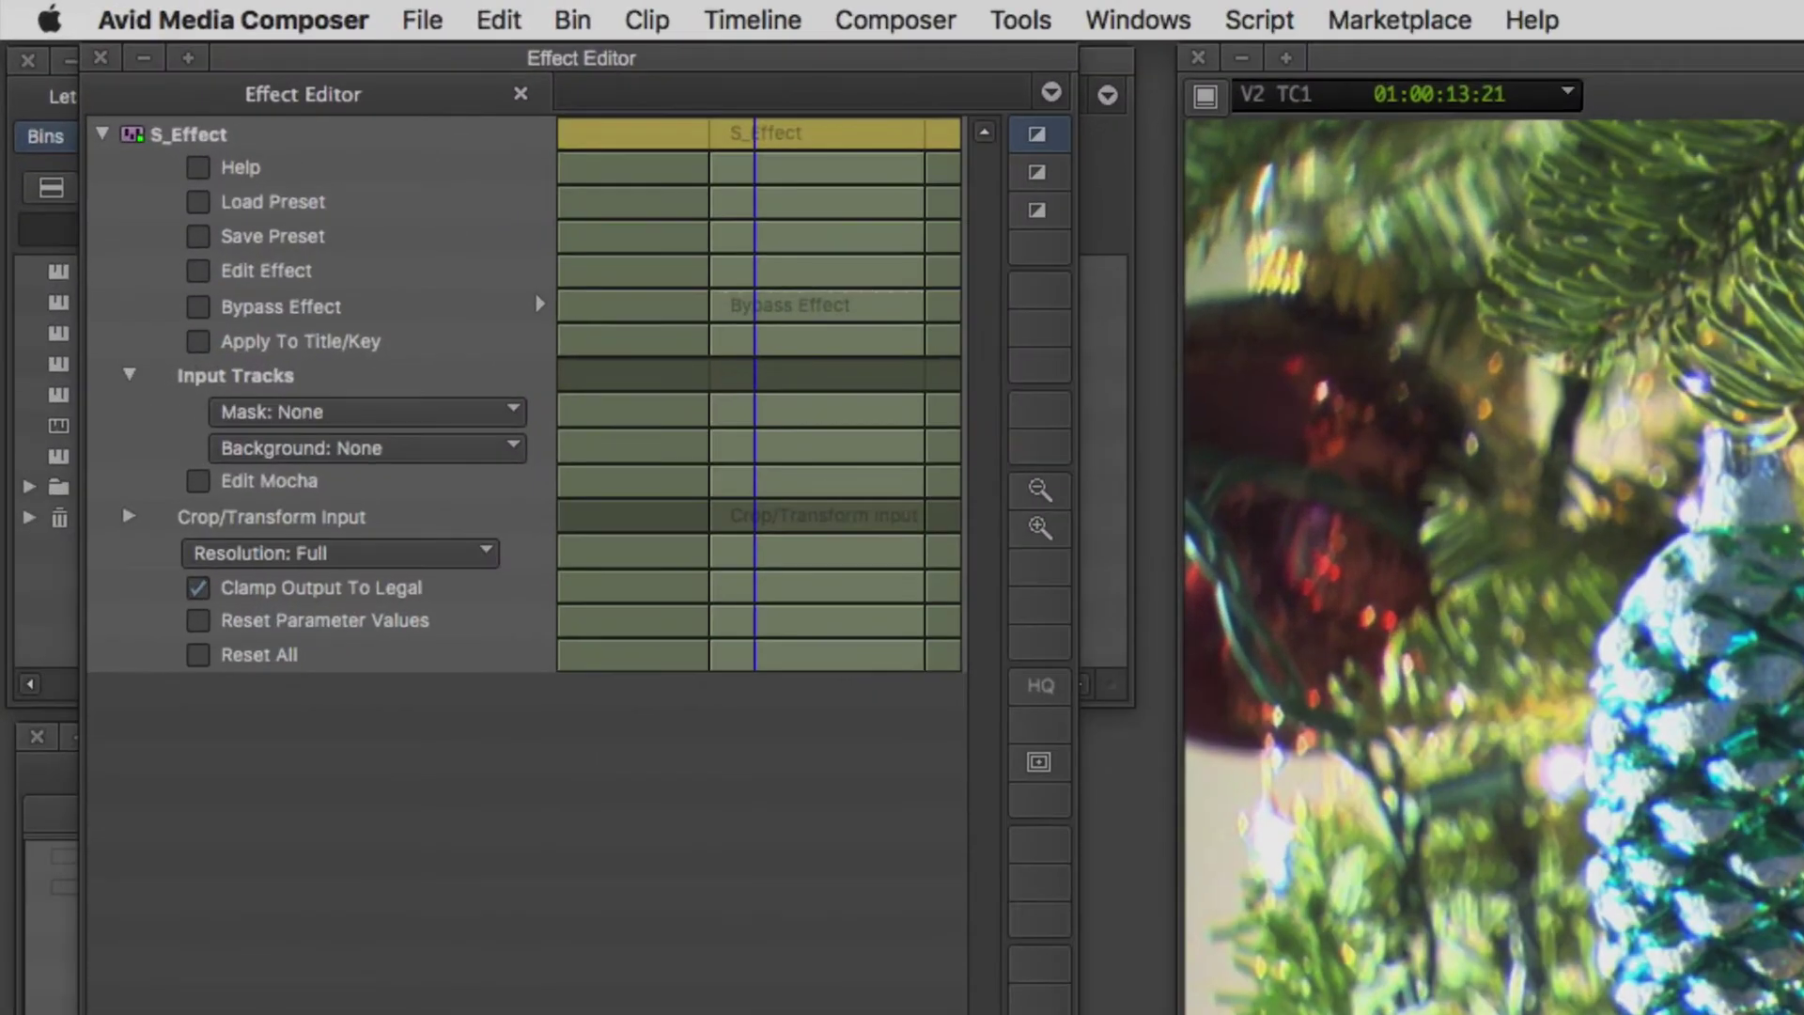
pyautogui.click(285, 410)
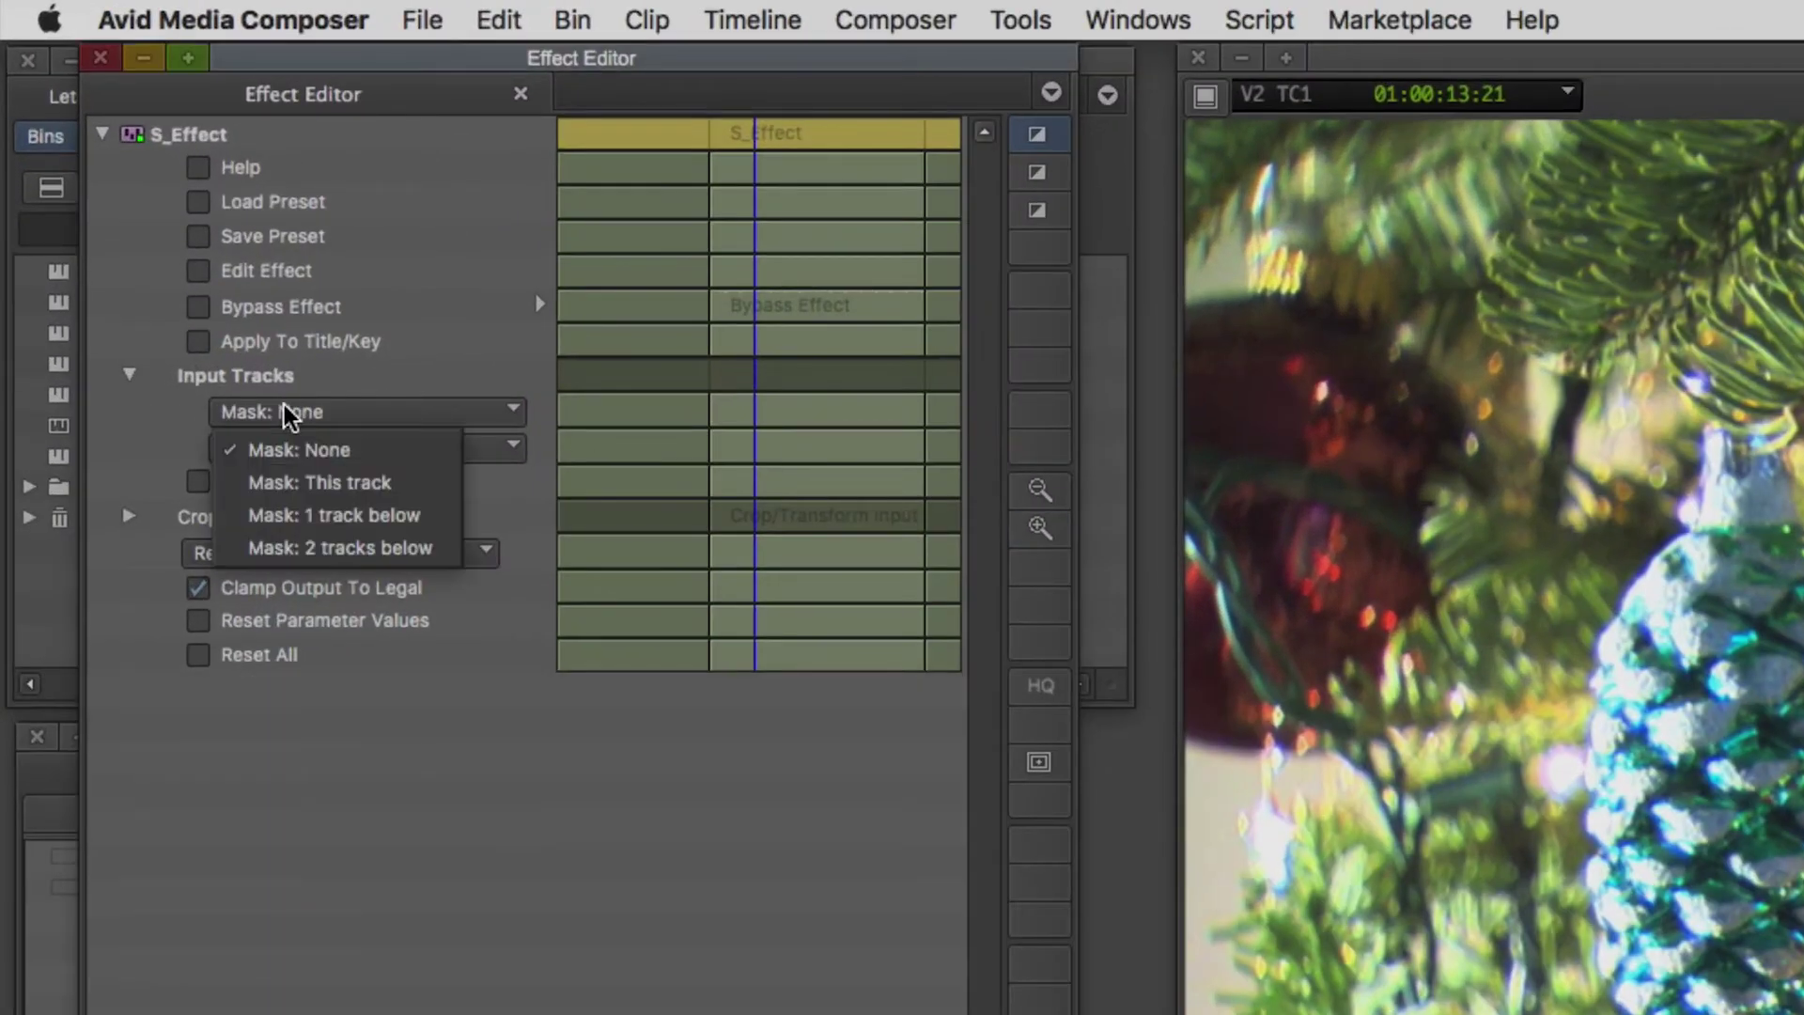
pyautogui.click(398, 517)
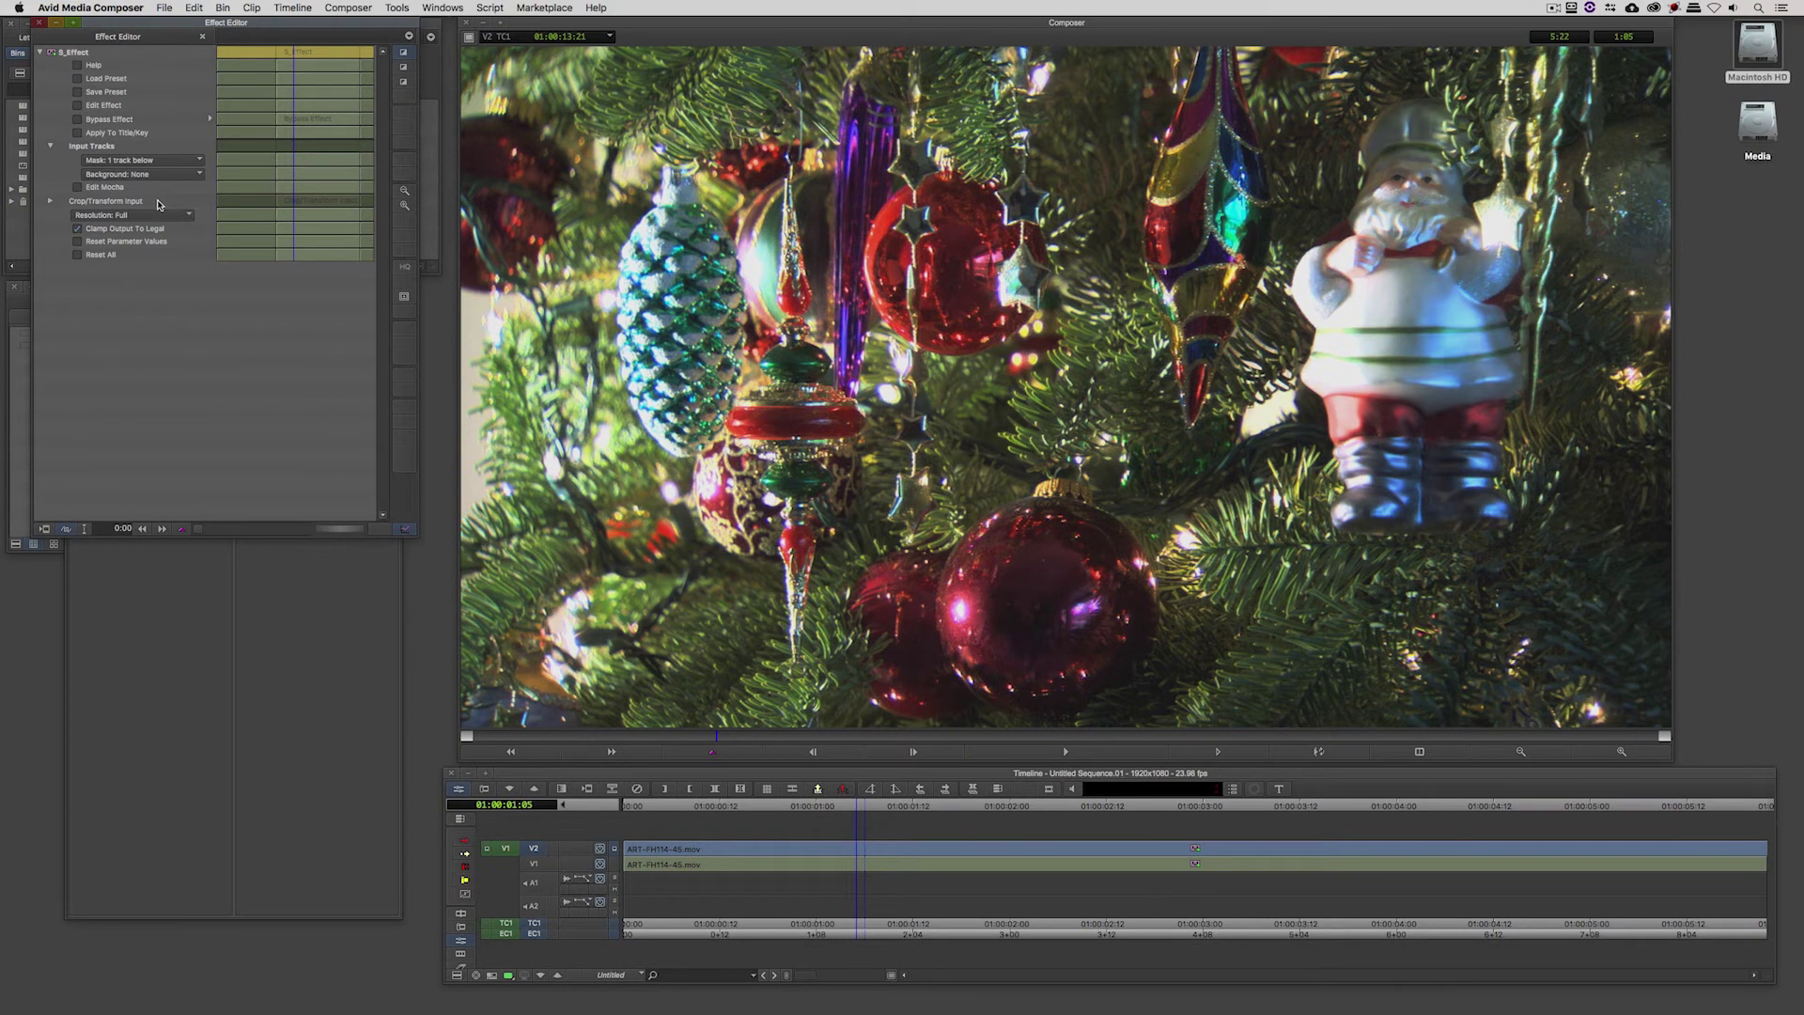
# - Open S_Effect in the Effect Builder and insert a GlintRainbow node between Source and Result
pyautogui.click(106, 107)
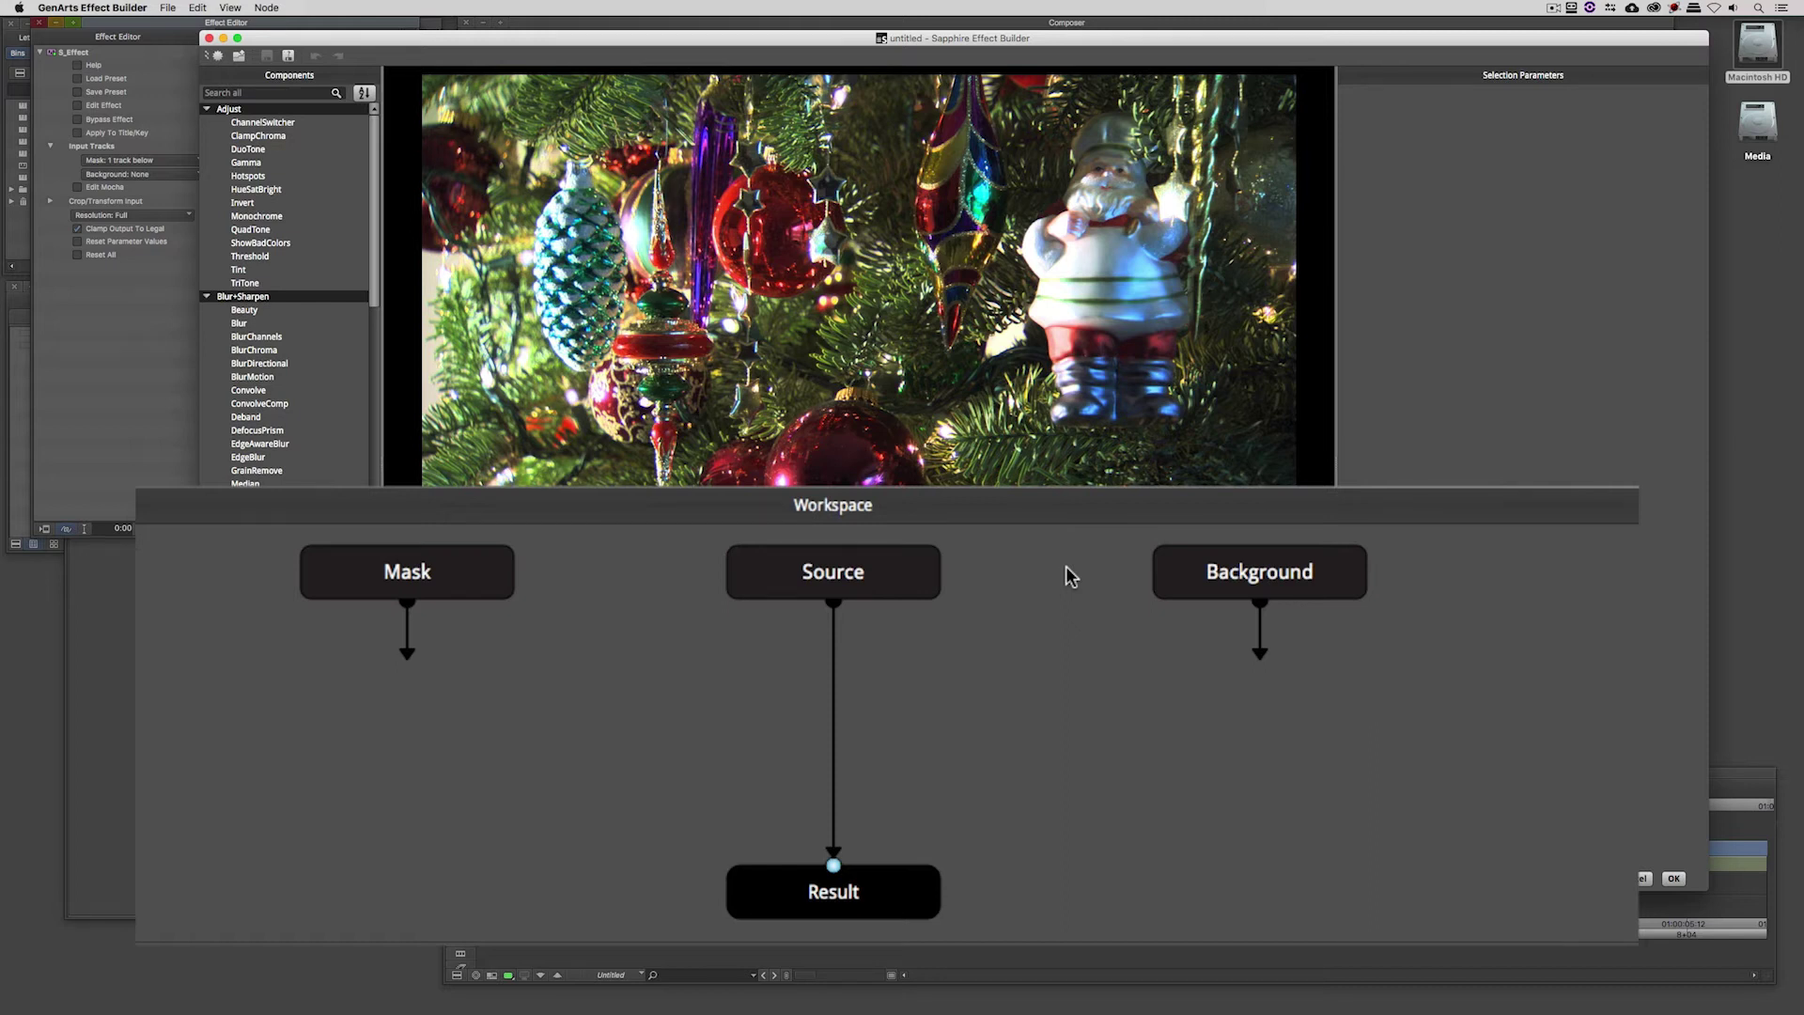
pyautogui.click(221, 92)
pyautogui.write('Glint')
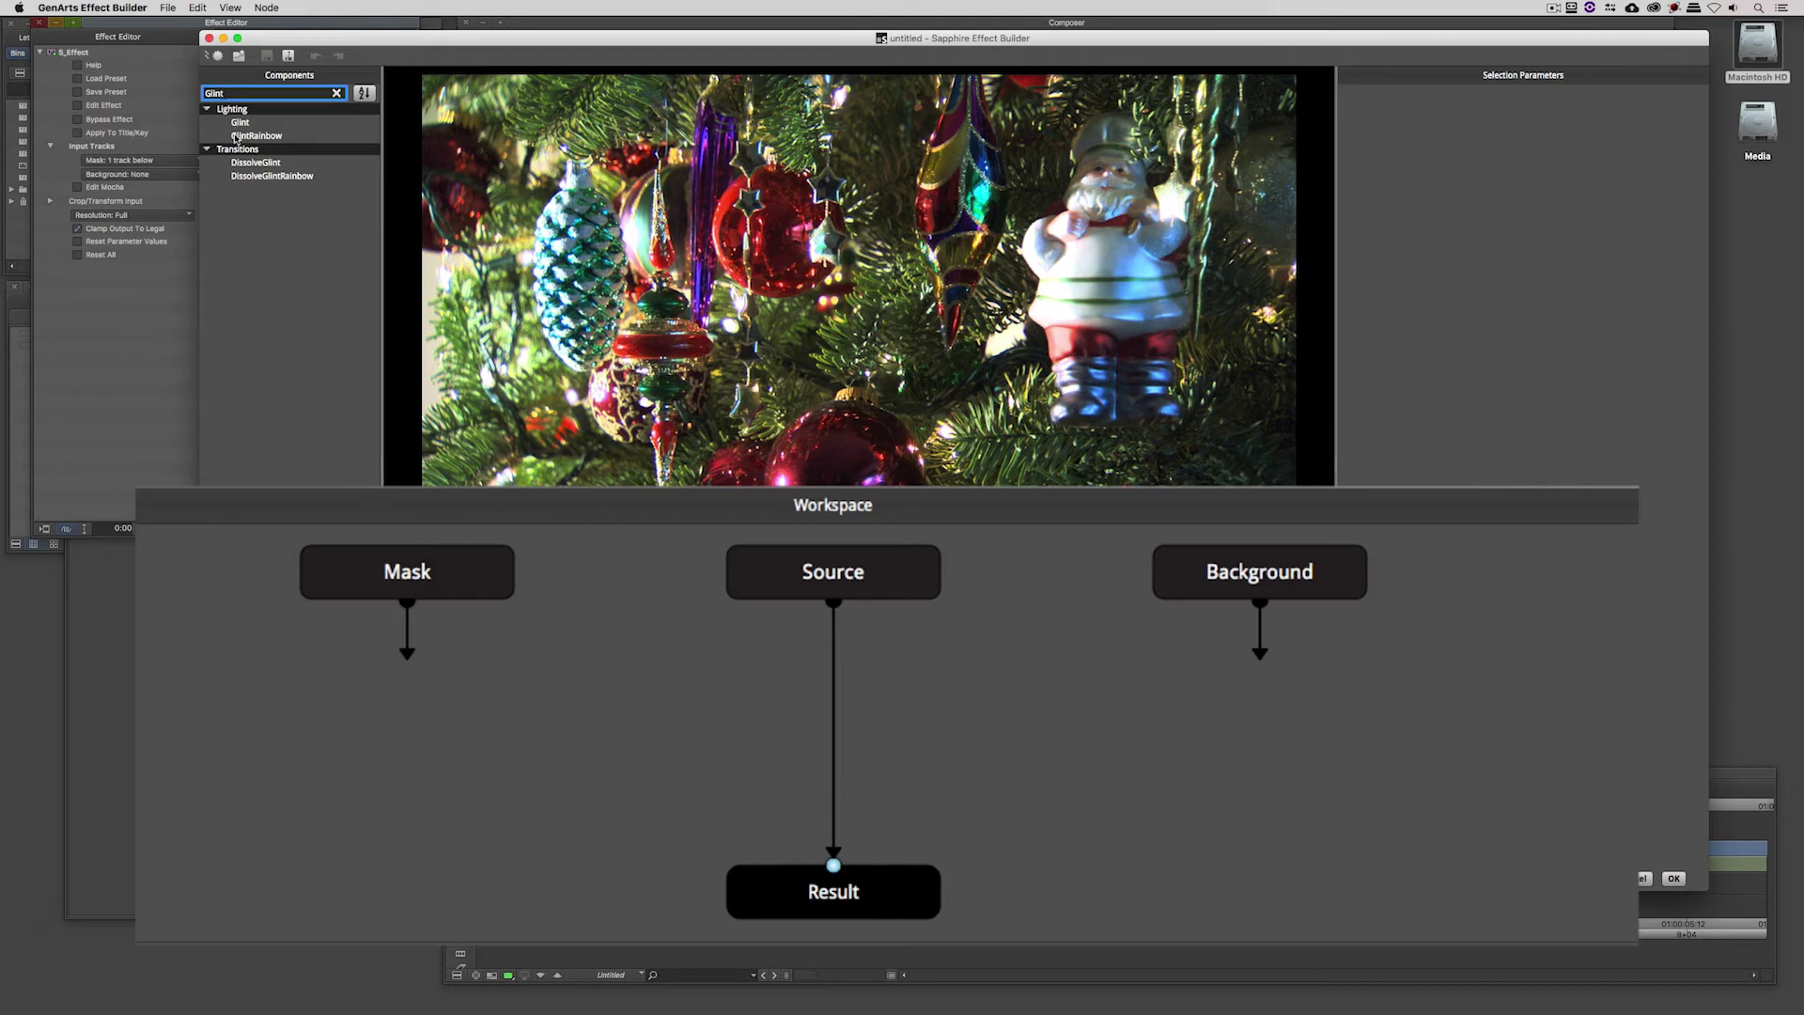
pyautogui.moveTo(237, 136); pyautogui.dragTo(831, 667)
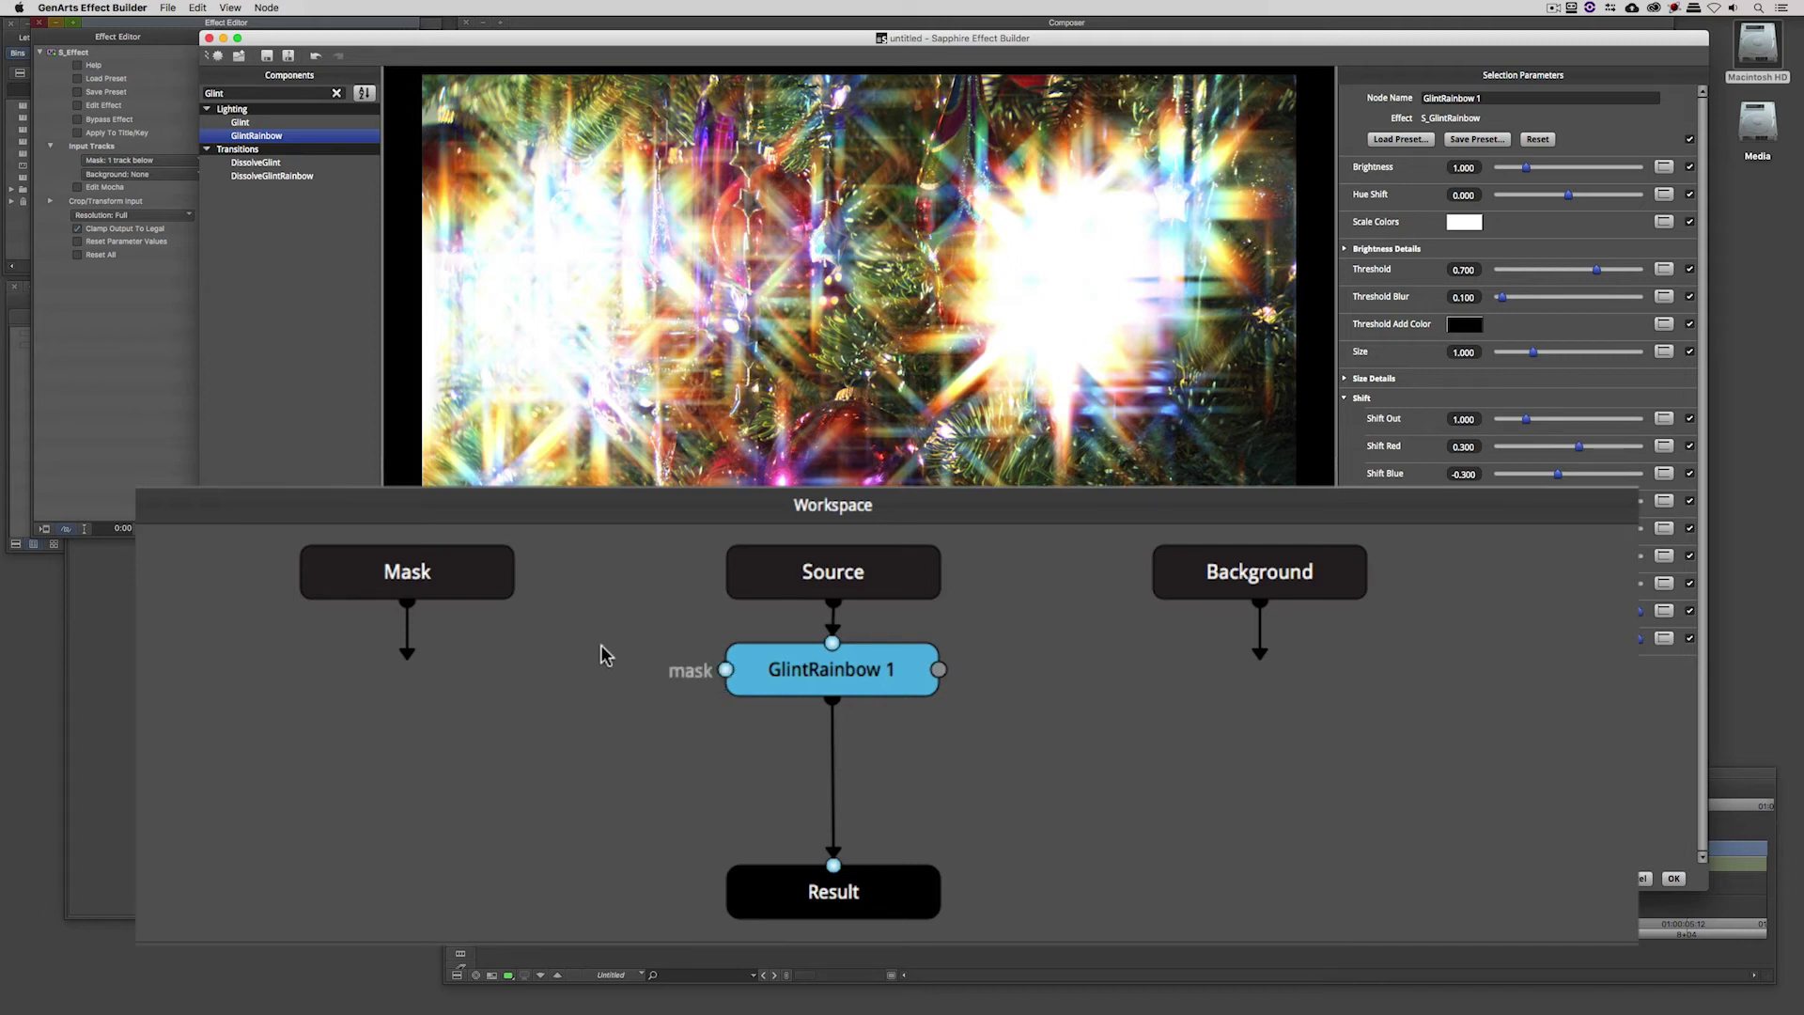
# - Connect the Mask node to the GlintRainbow node's mask input and preview the masked glint
pyautogui.click(404, 577)
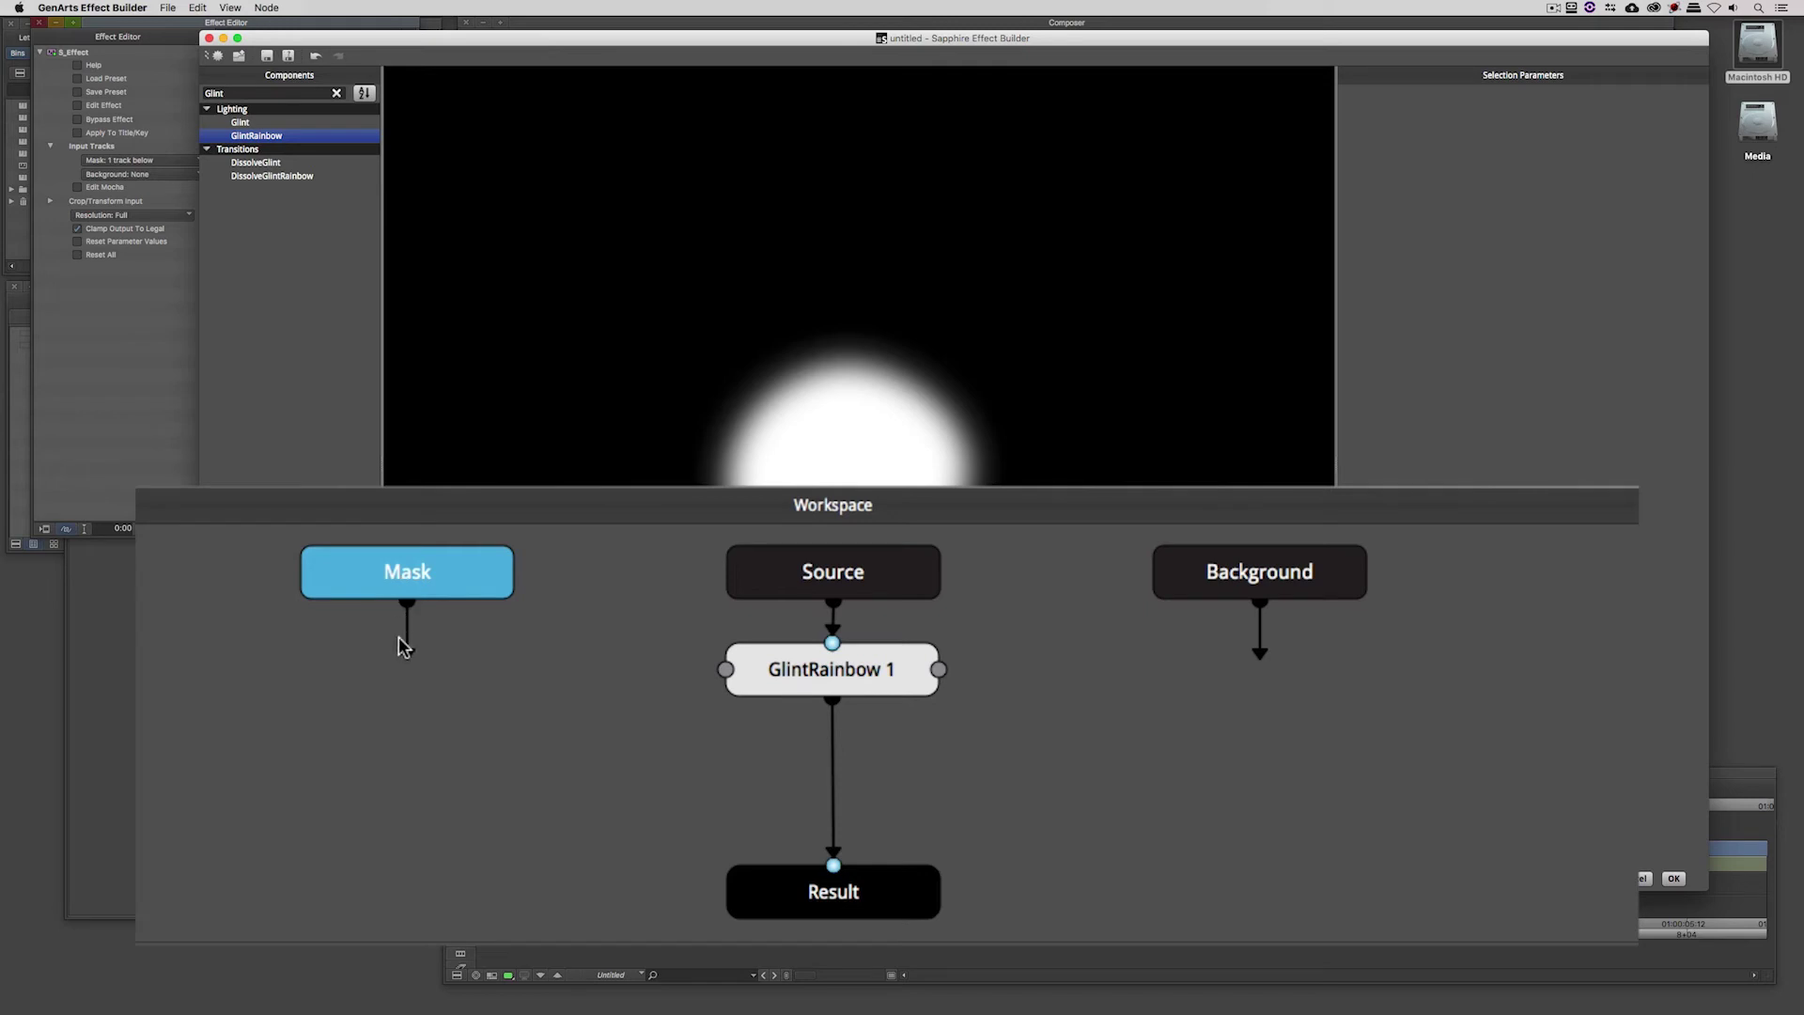
pyautogui.moveTo(450, 659); pyautogui.dragTo(729, 672)
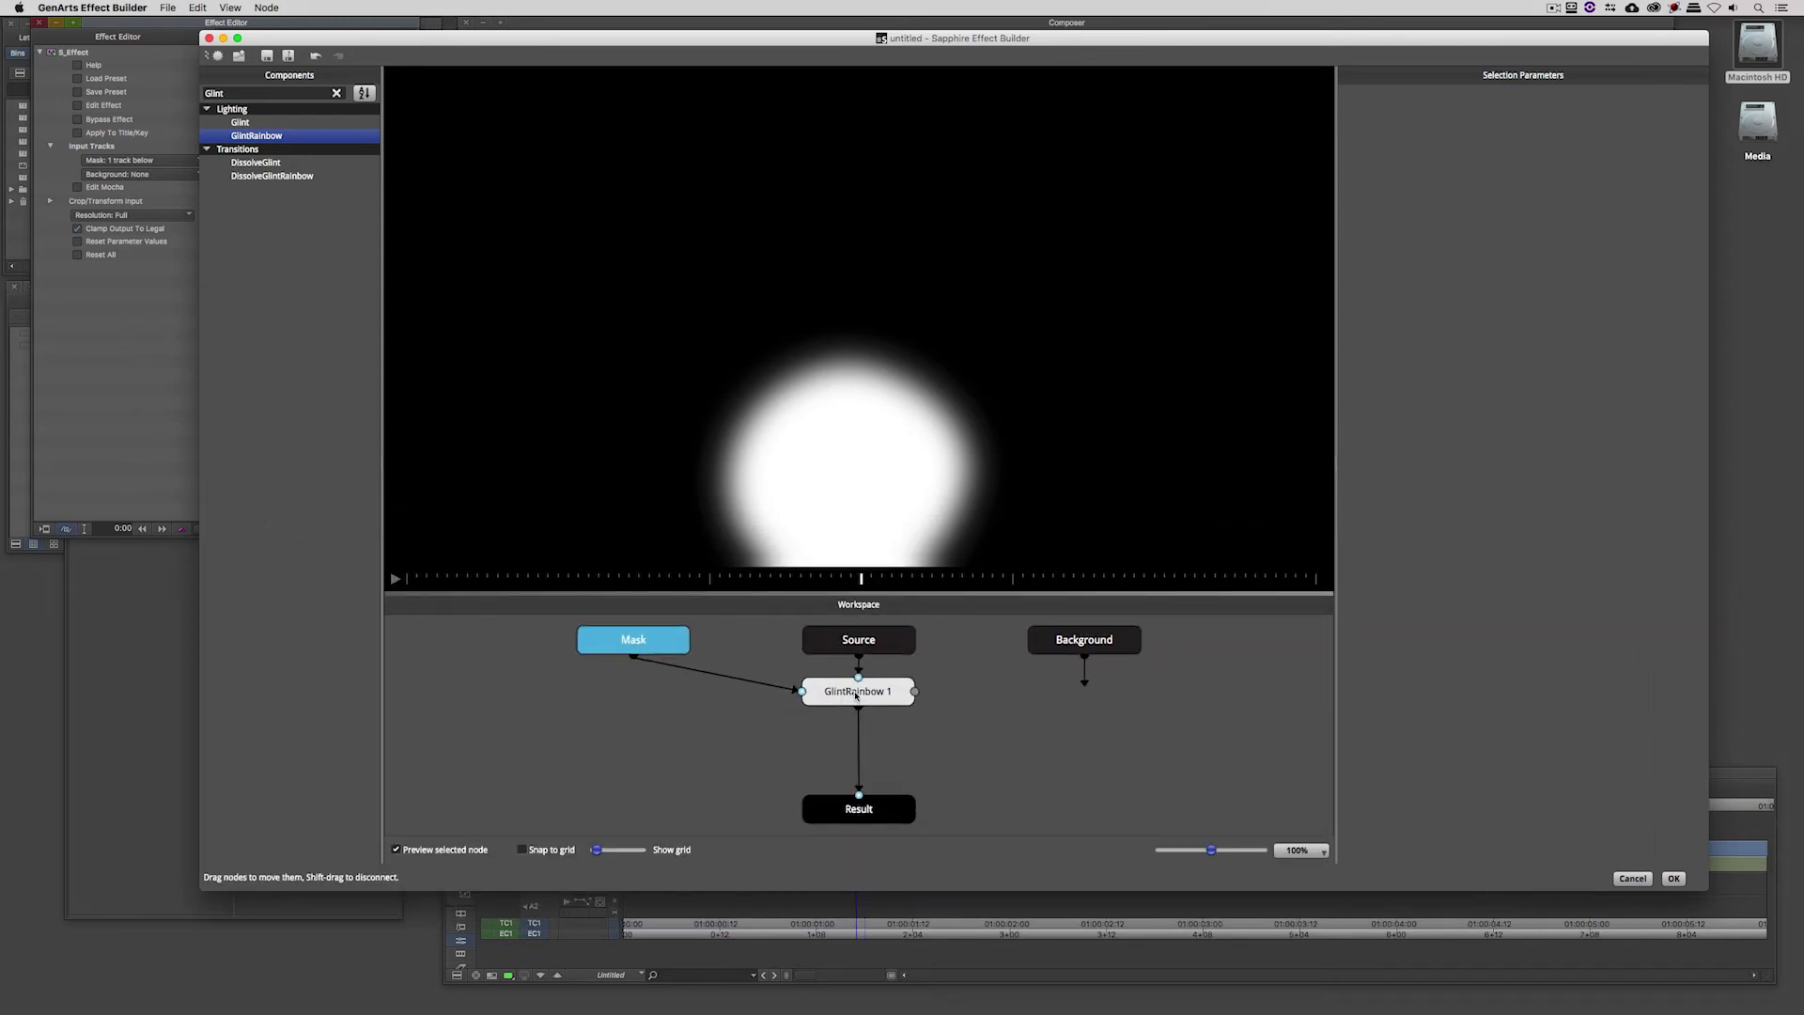
pyautogui.click(855, 695)
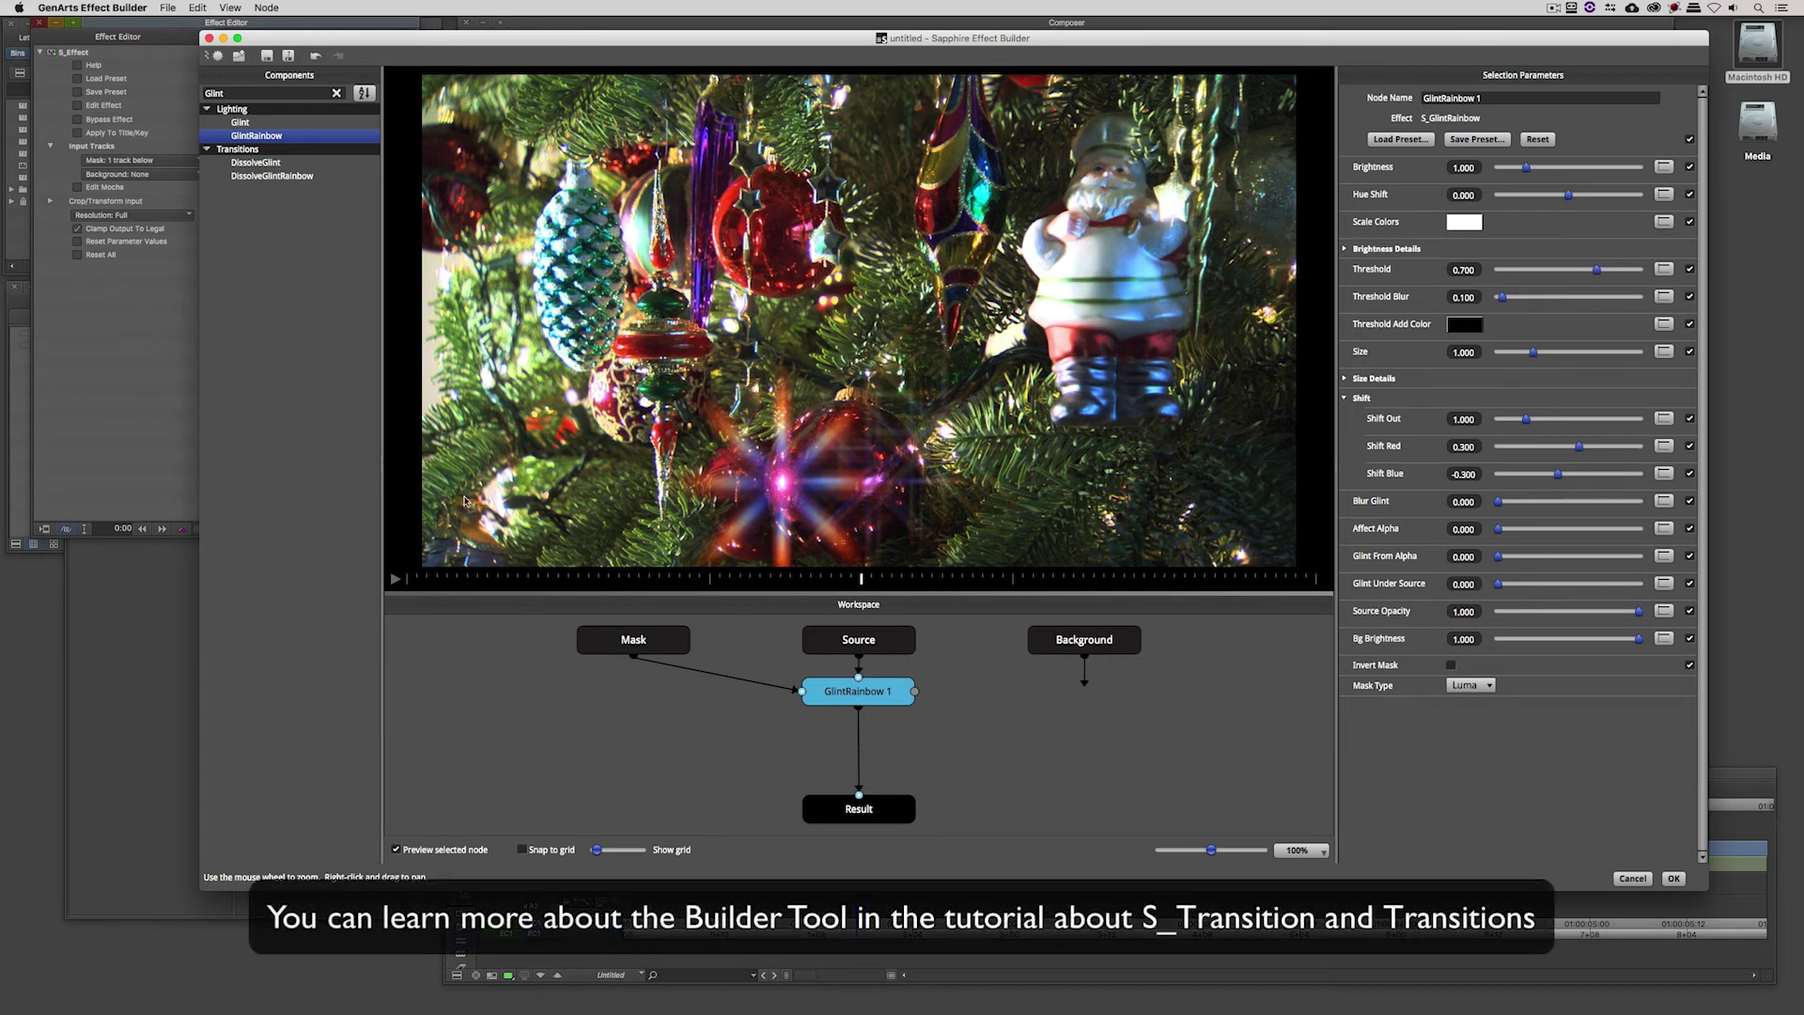
# - Find the Vignette component and insert it between the GlintRainbow node and Result
pyautogui.doubleClick(266, 93)
pyautogui.write('Vig')
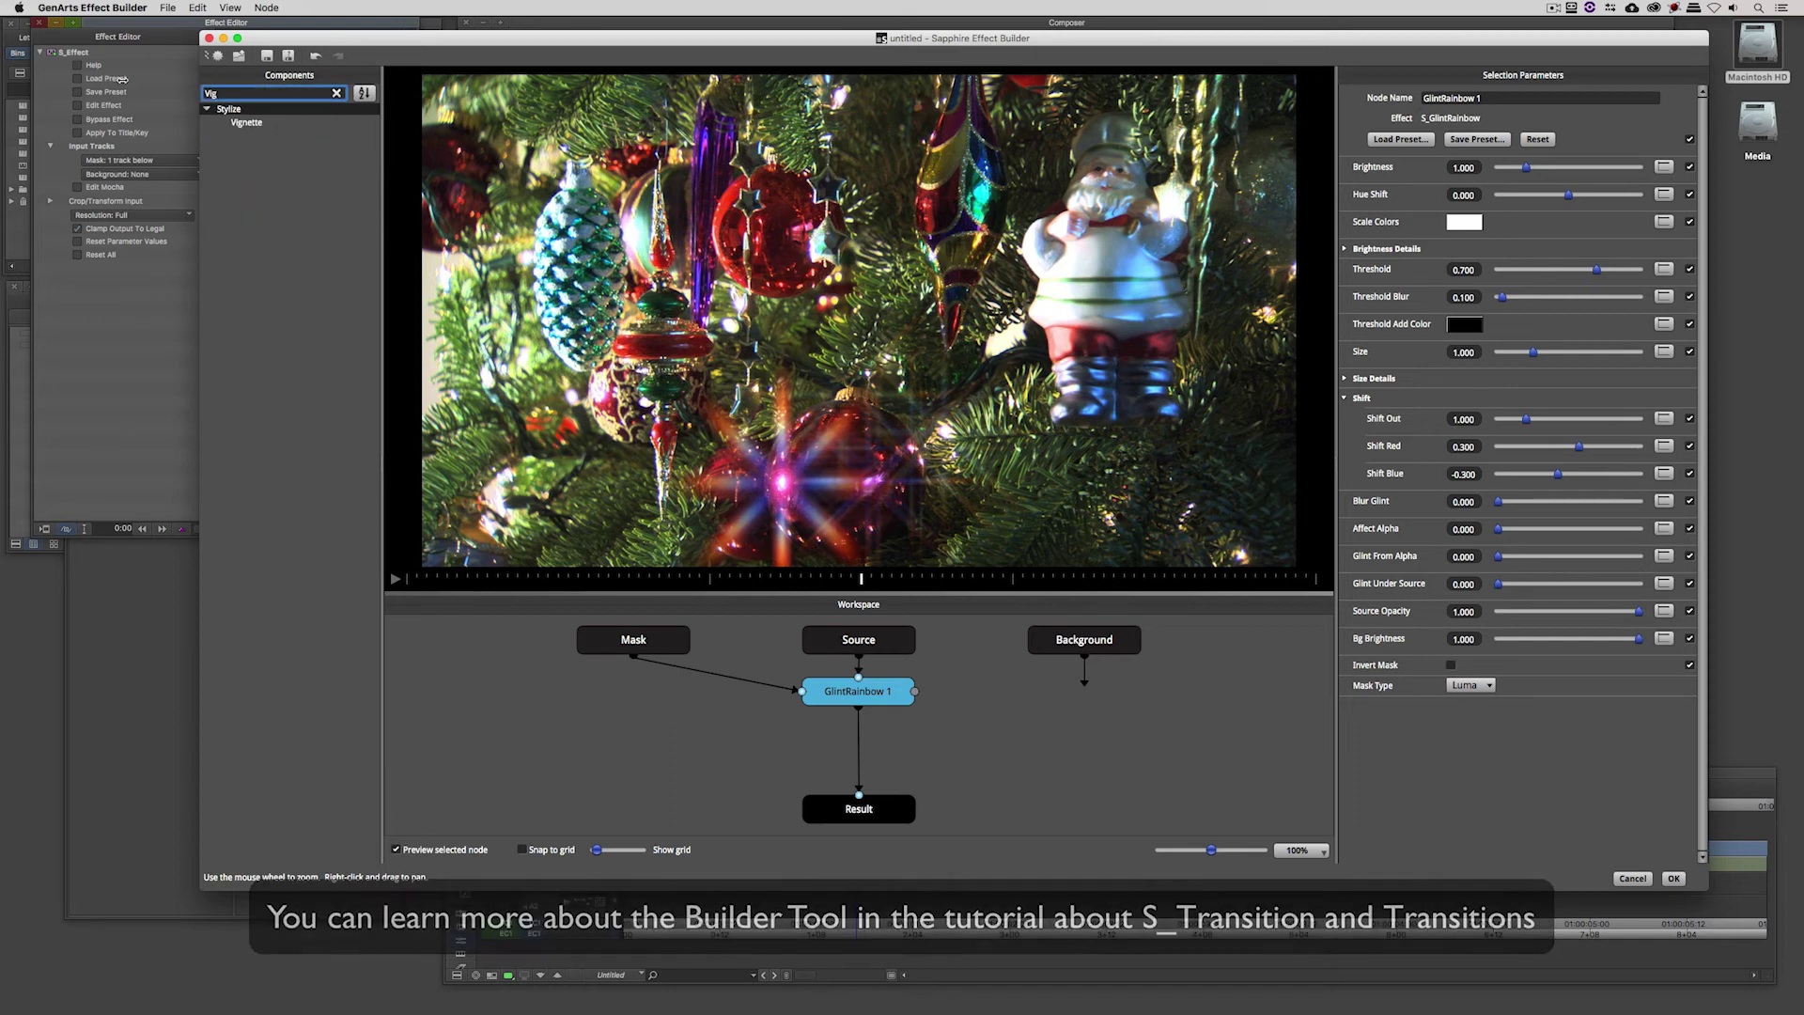
pyautogui.moveTo(246, 122); pyautogui.dragTo(855, 753)
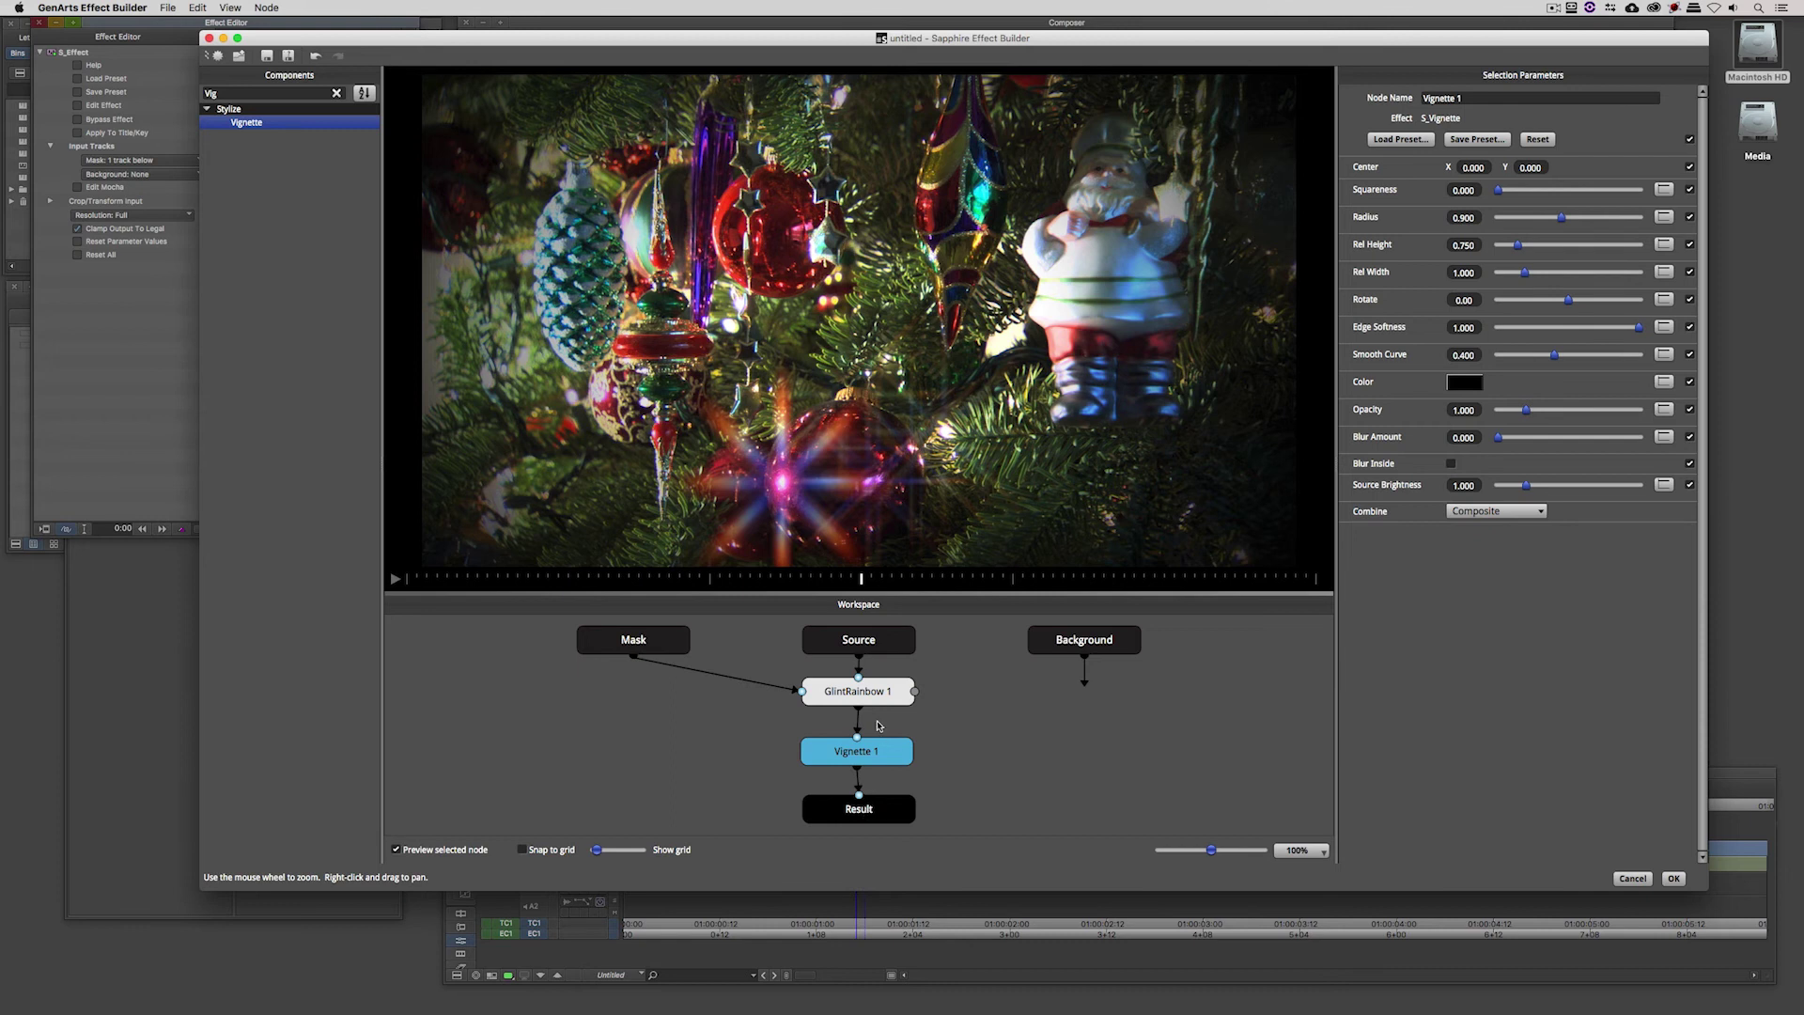
# - Expose only Brightness for GlintRainbow 1 and only Radius for Vignette 1, and accept the built effect
pyautogui.click(852, 693)
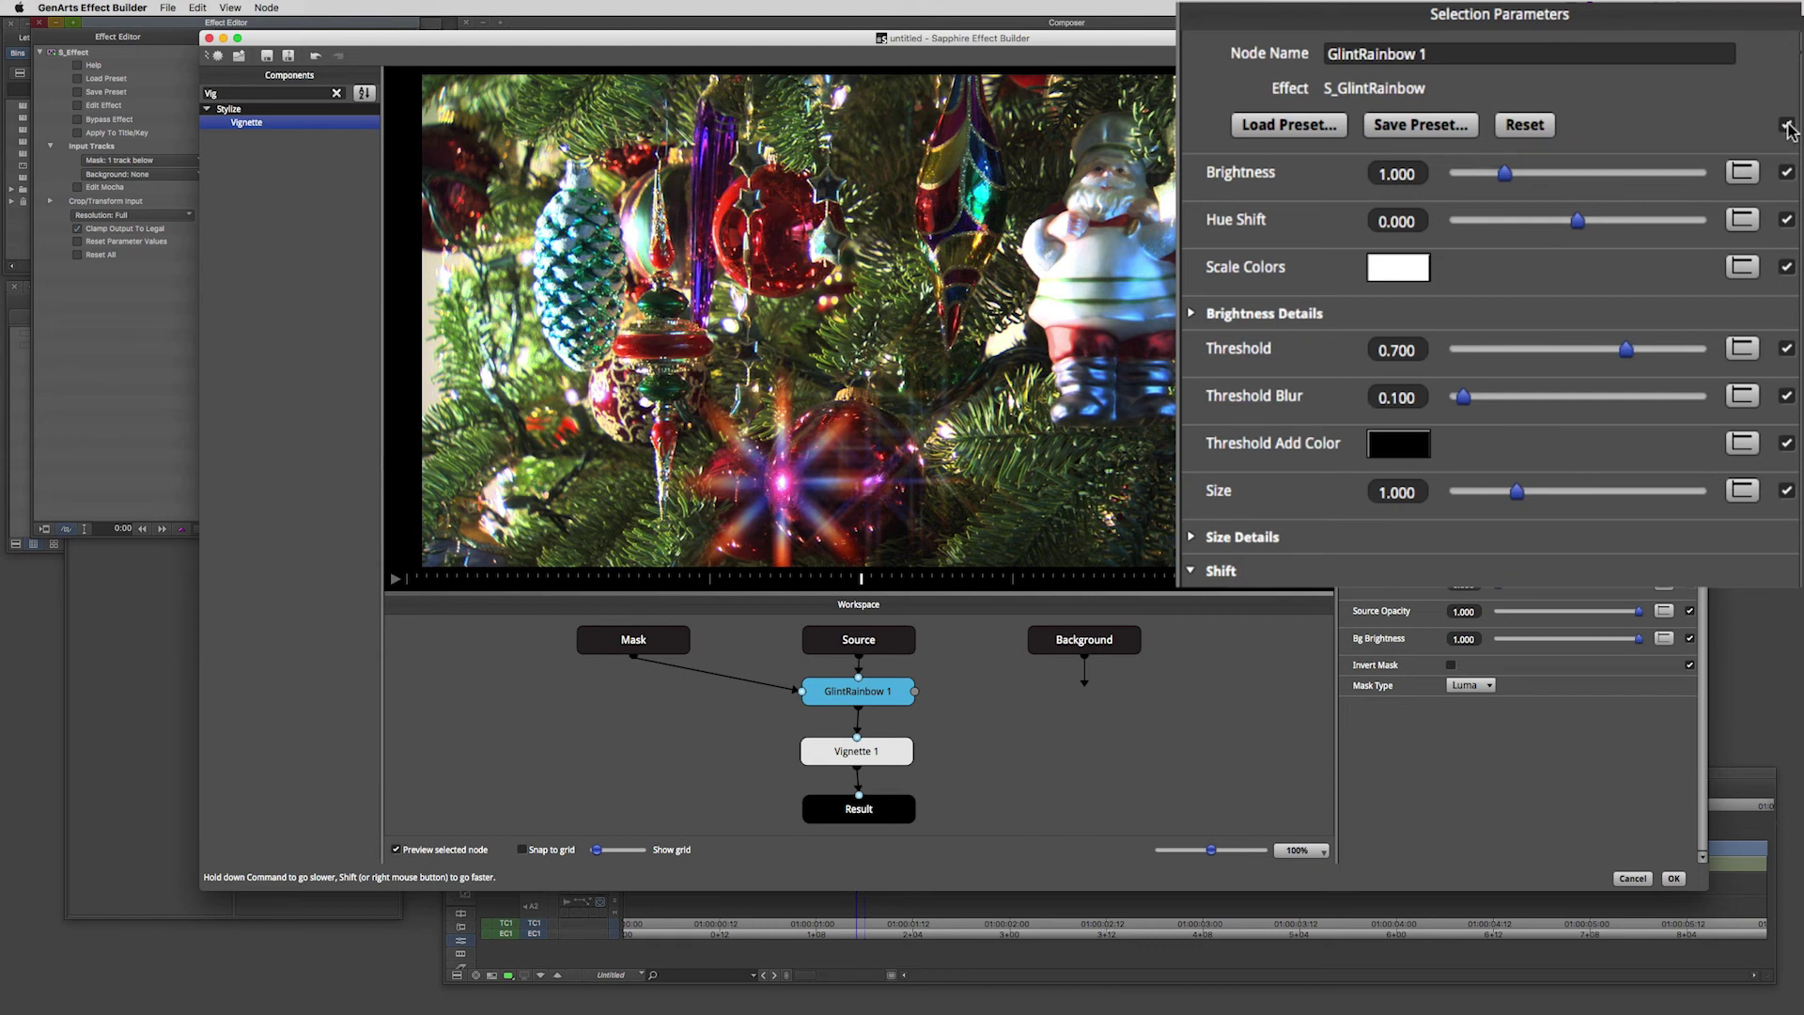
pyautogui.click(1786, 173)
pyautogui.click(855, 750)
pyautogui.click(1788, 127)
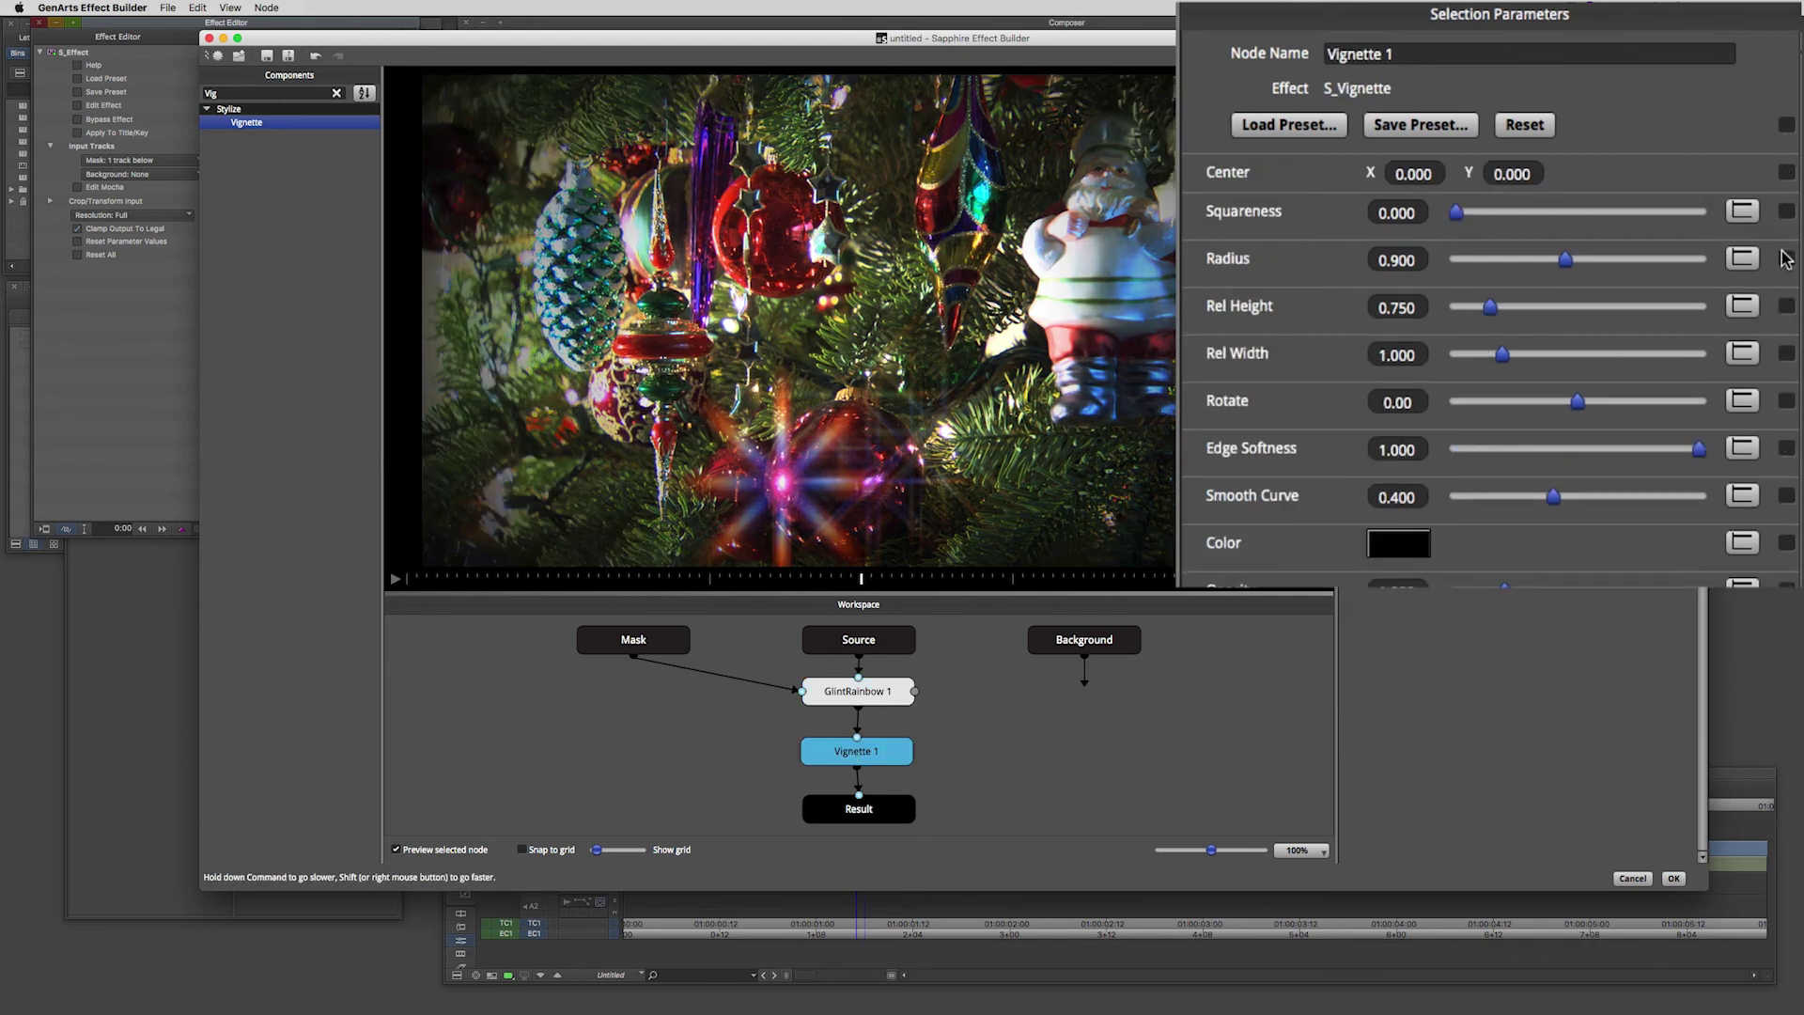
pyautogui.click(1788, 260)
pyautogui.click(1674, 880)
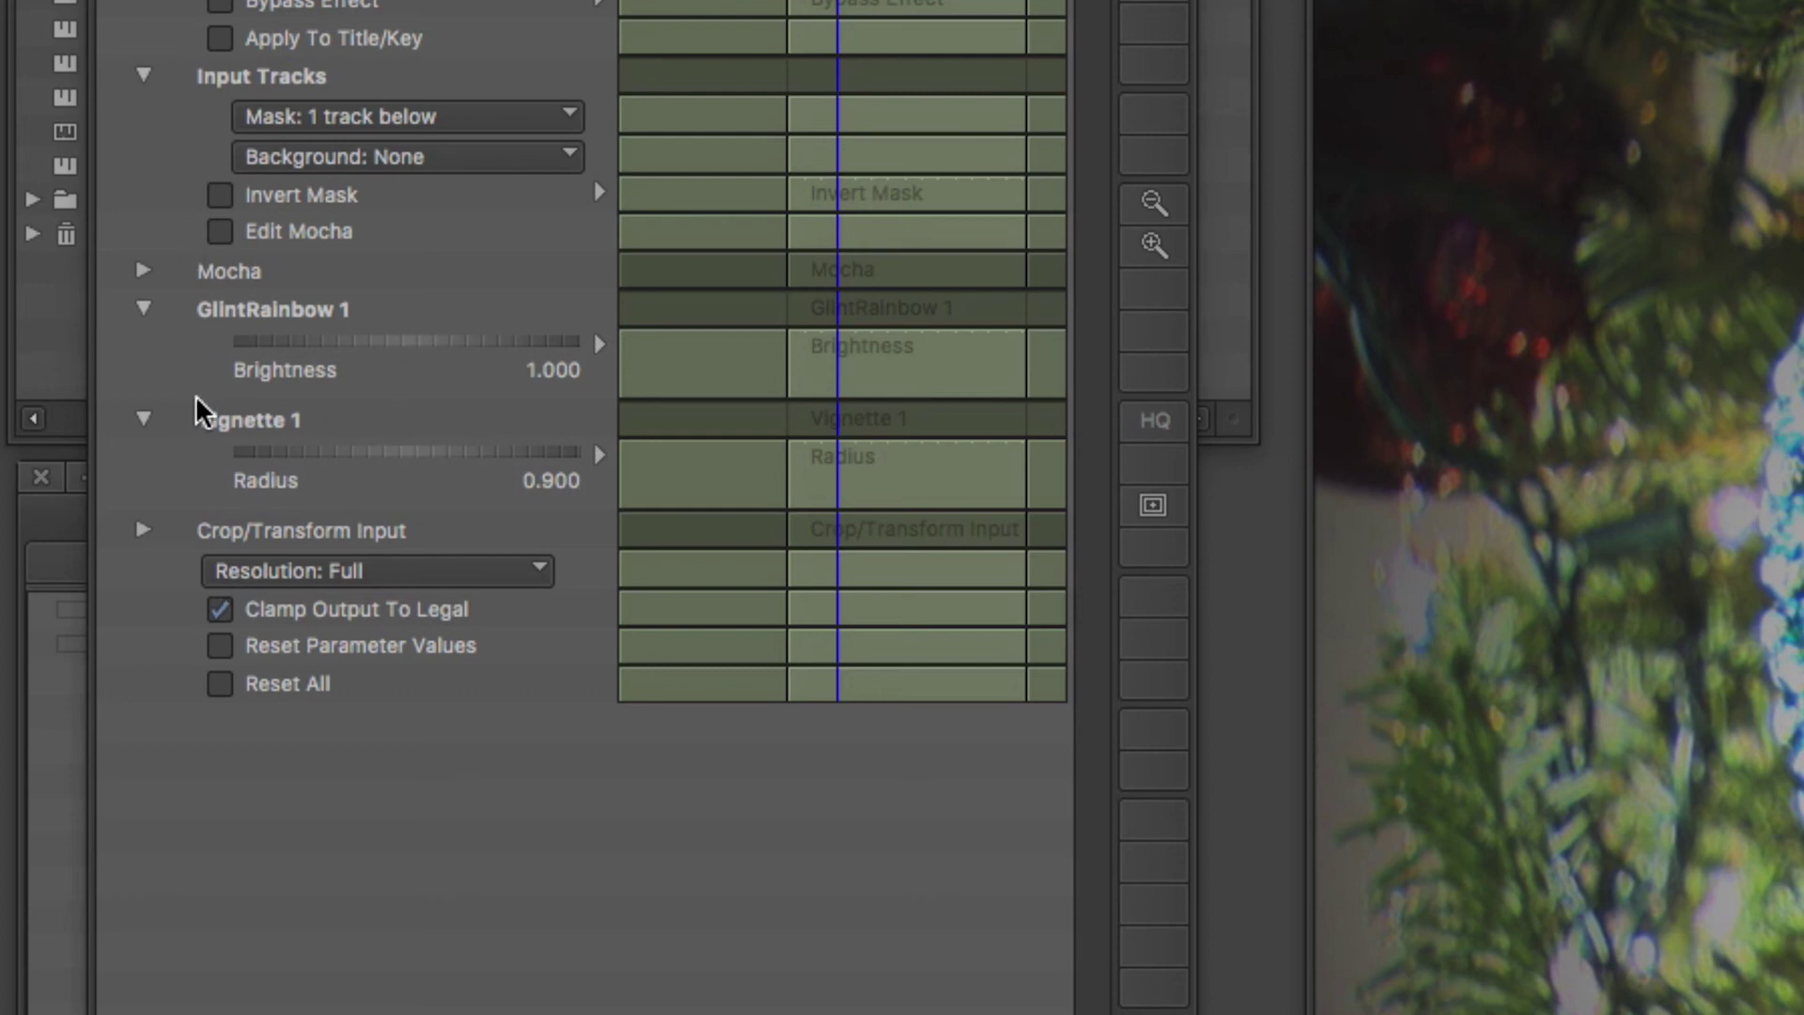
# - Increase the GlintRainbow 1 brightness and reduce the Vignette 1 radius in the effect parameters
pyautogui.moveTo(311, 344); pyautogui.dragTo(435, 355)
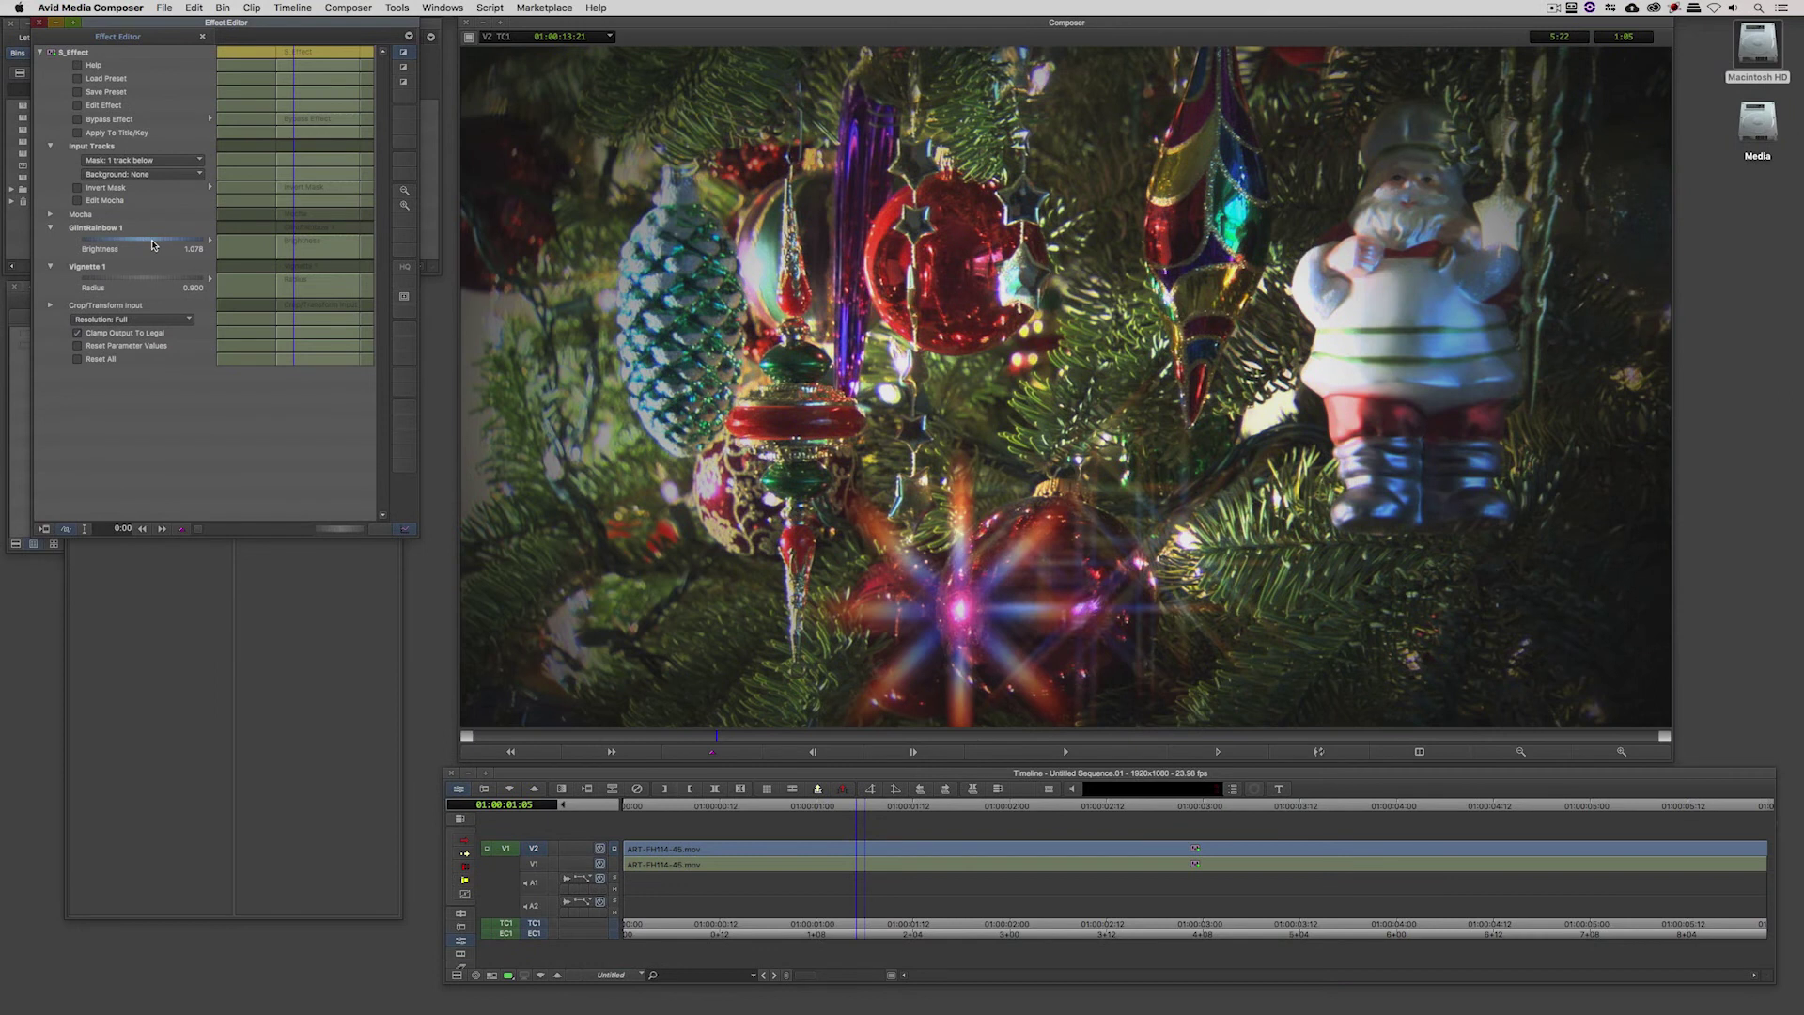
pyautogui.moveTo(153, 245)
pyautogui.mouseDown()
pyautogui.moveTo(218, 252)
pyautogui.moveTo(170, 252)
pyautogui.mouseUp()
pyautogui.moveTo(156, 280); pyautogui.dragTo(108, 279)
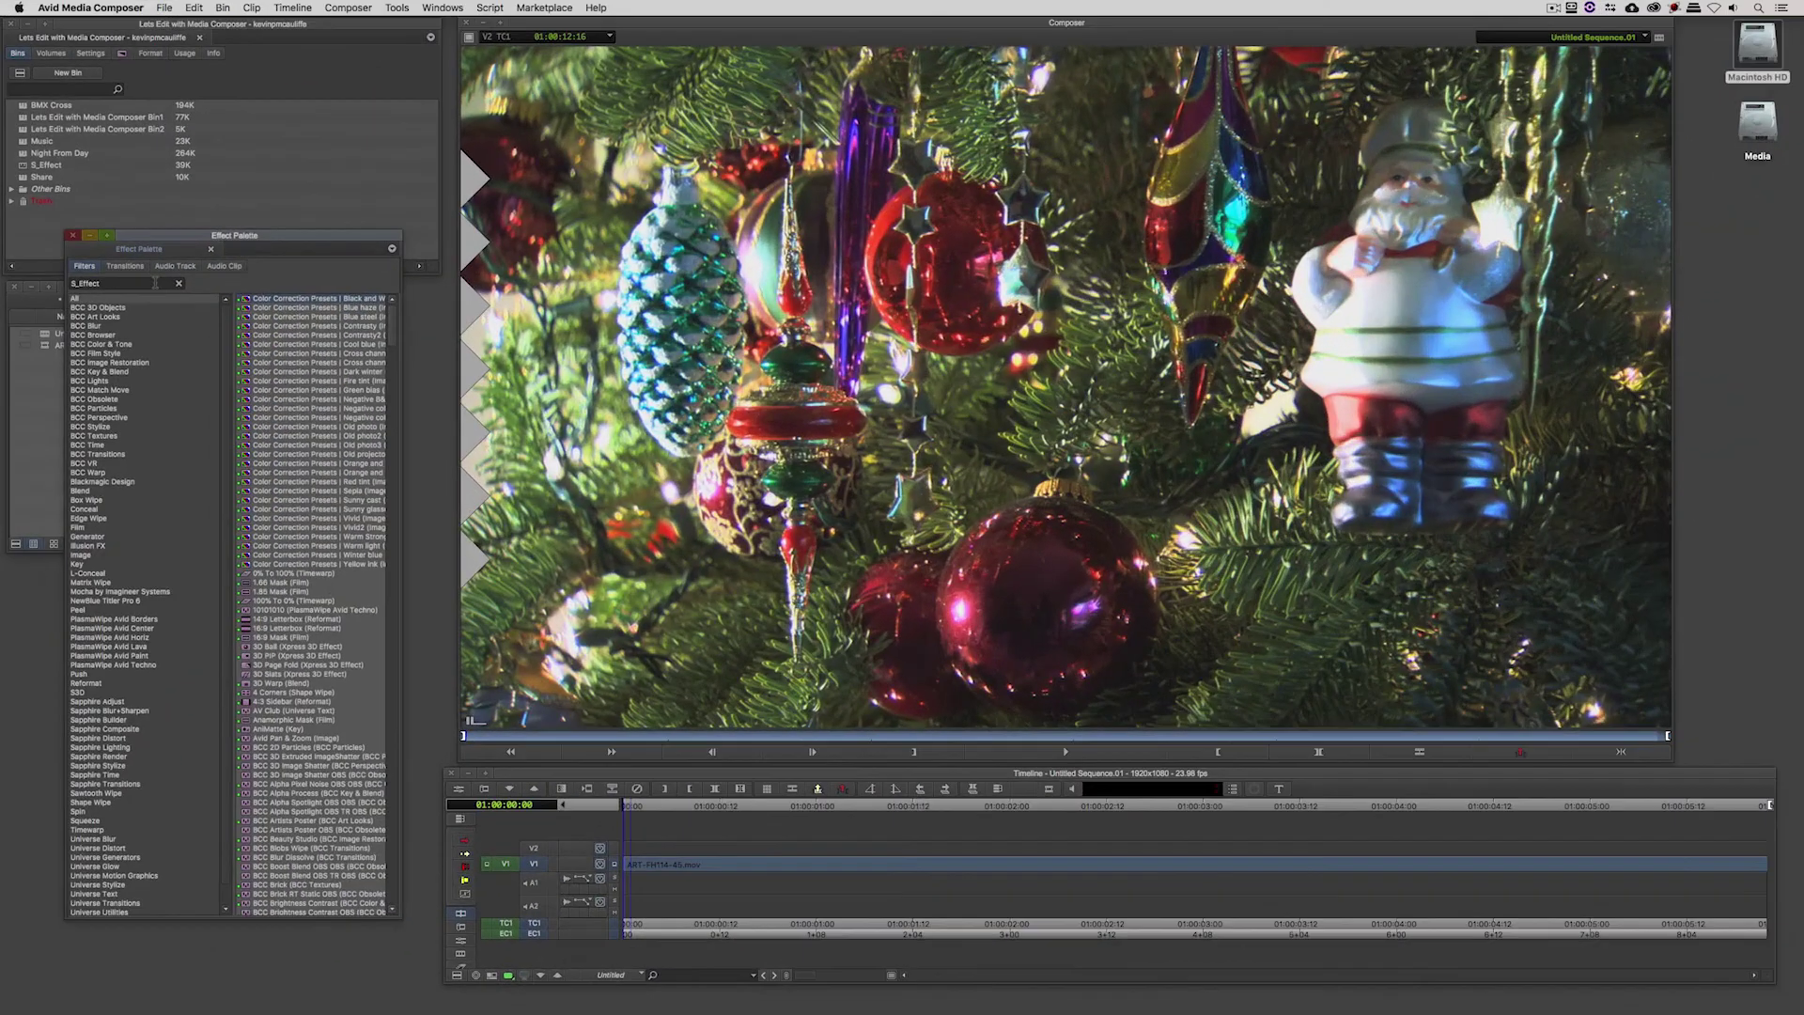
# - Search the effects for S_Effect and apply it to the single ornament clip on V1
pyautogui.write('S_Effect')
pyautogui.press('Return')
pyautogui.moveTo(262, 299); pyautogui.dragTo(973, 864)
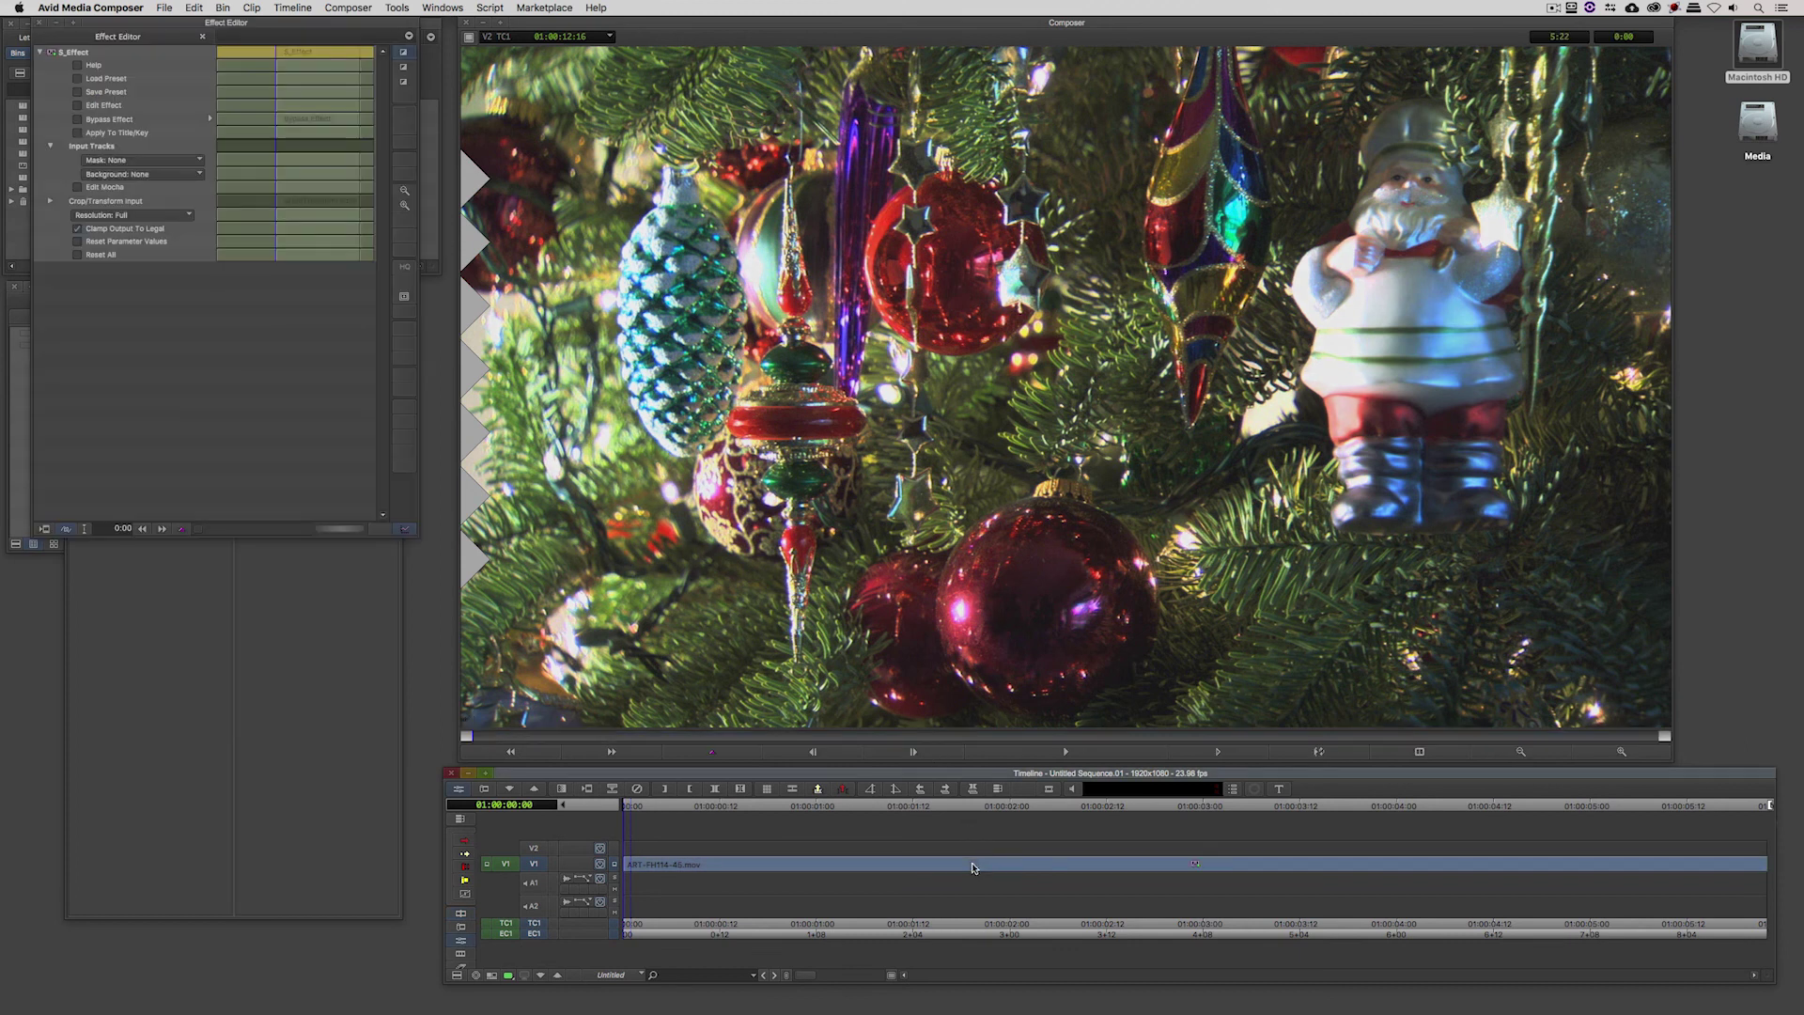
# - Load the 8mm preset from the Builder Effects into S_Effect and open it for editing in the Effect Builder
pyautogui.click(95, 79)
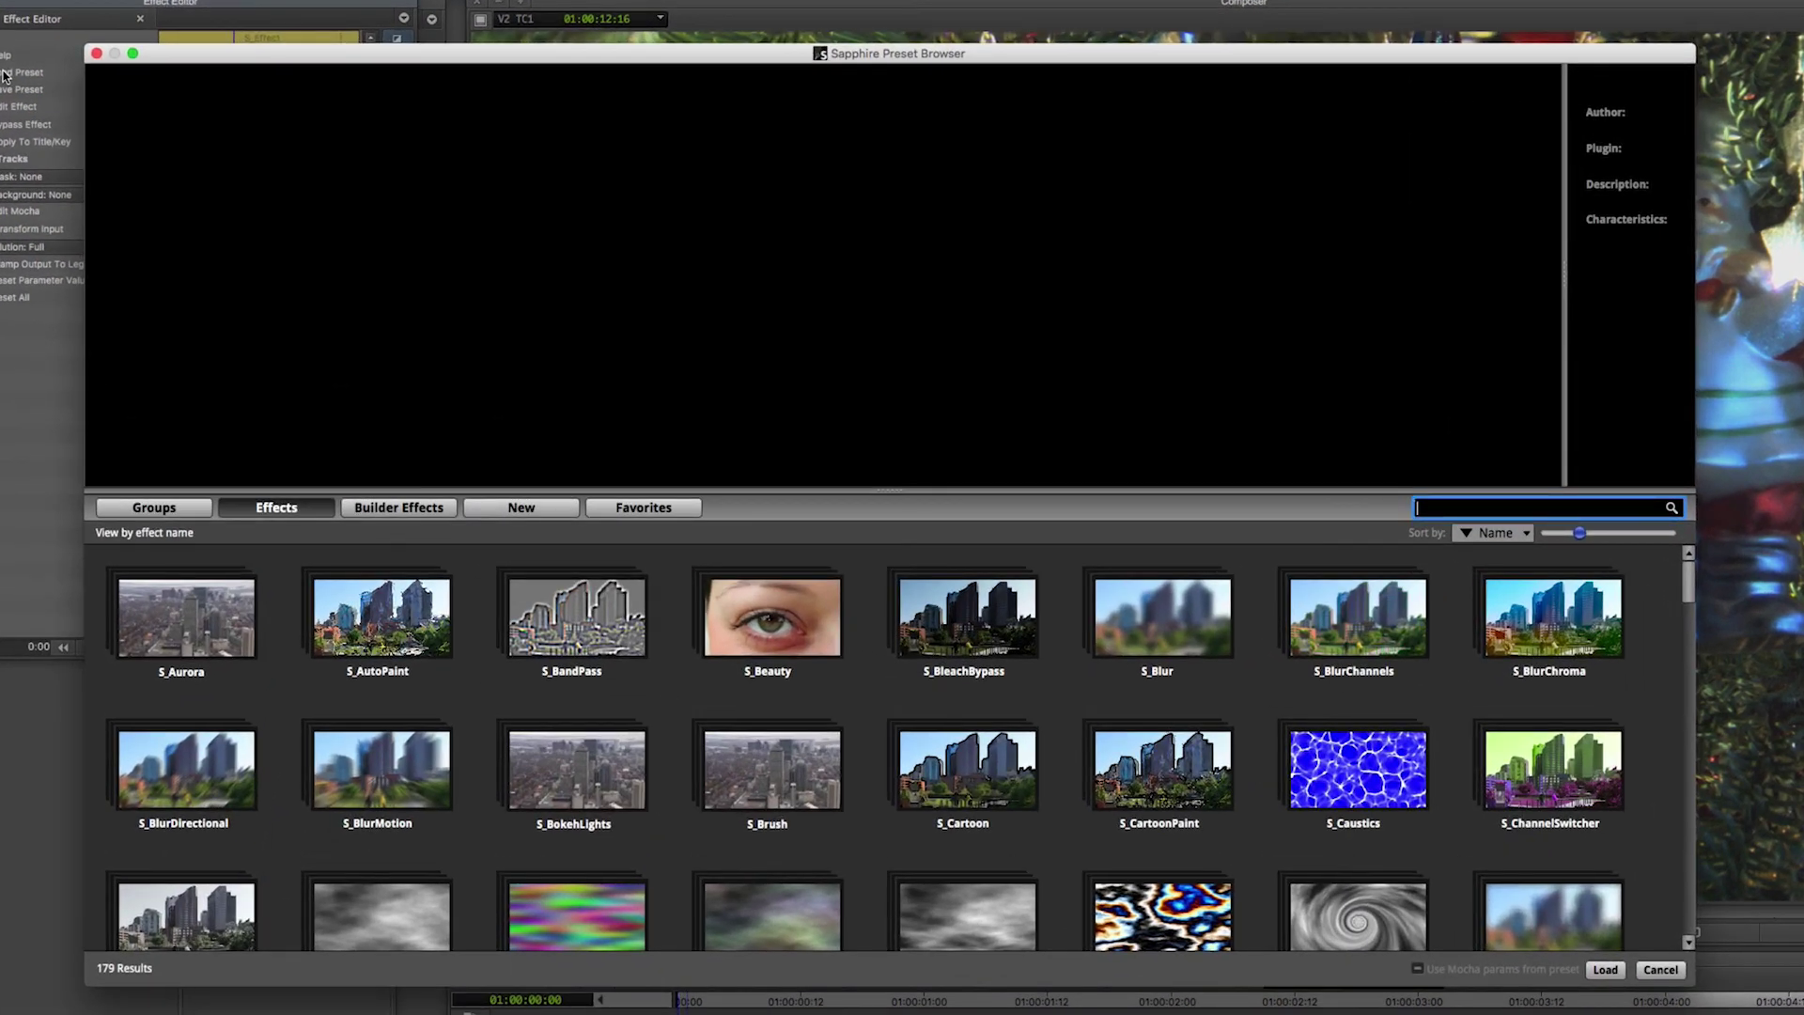
pyautogui.click(411, 507)
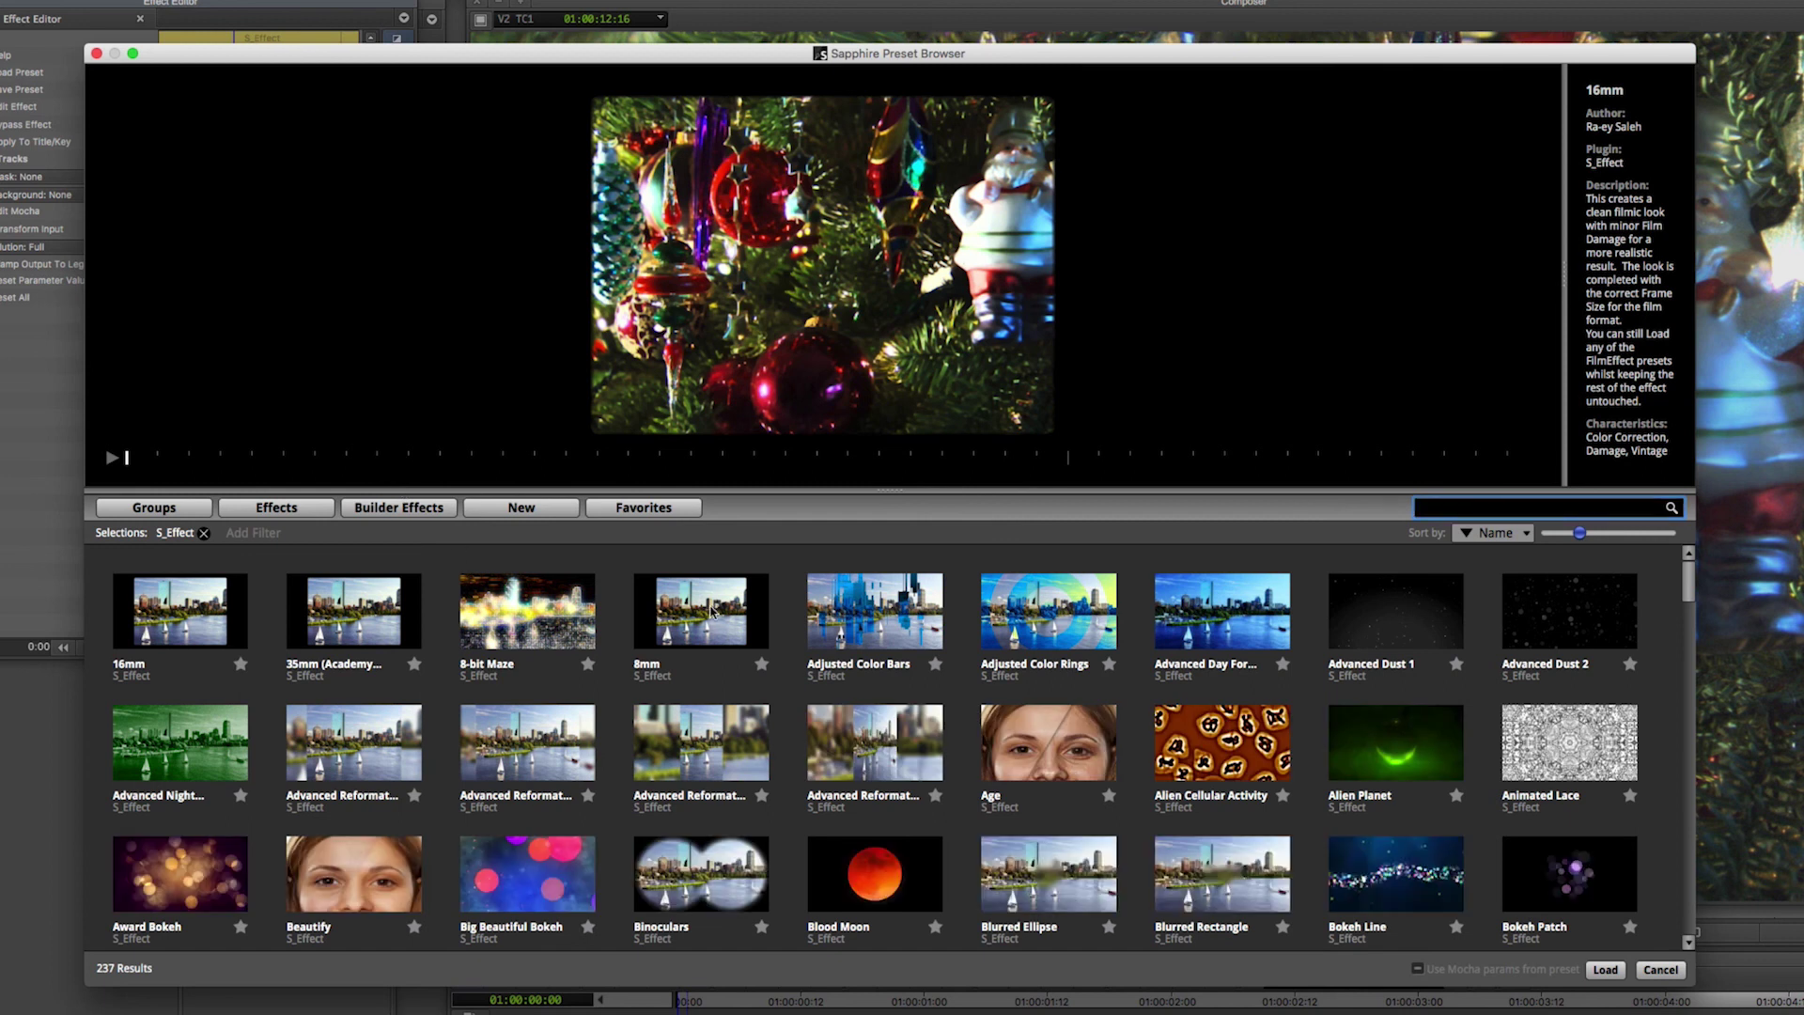
pyautogui.doubleClick(712, 611)
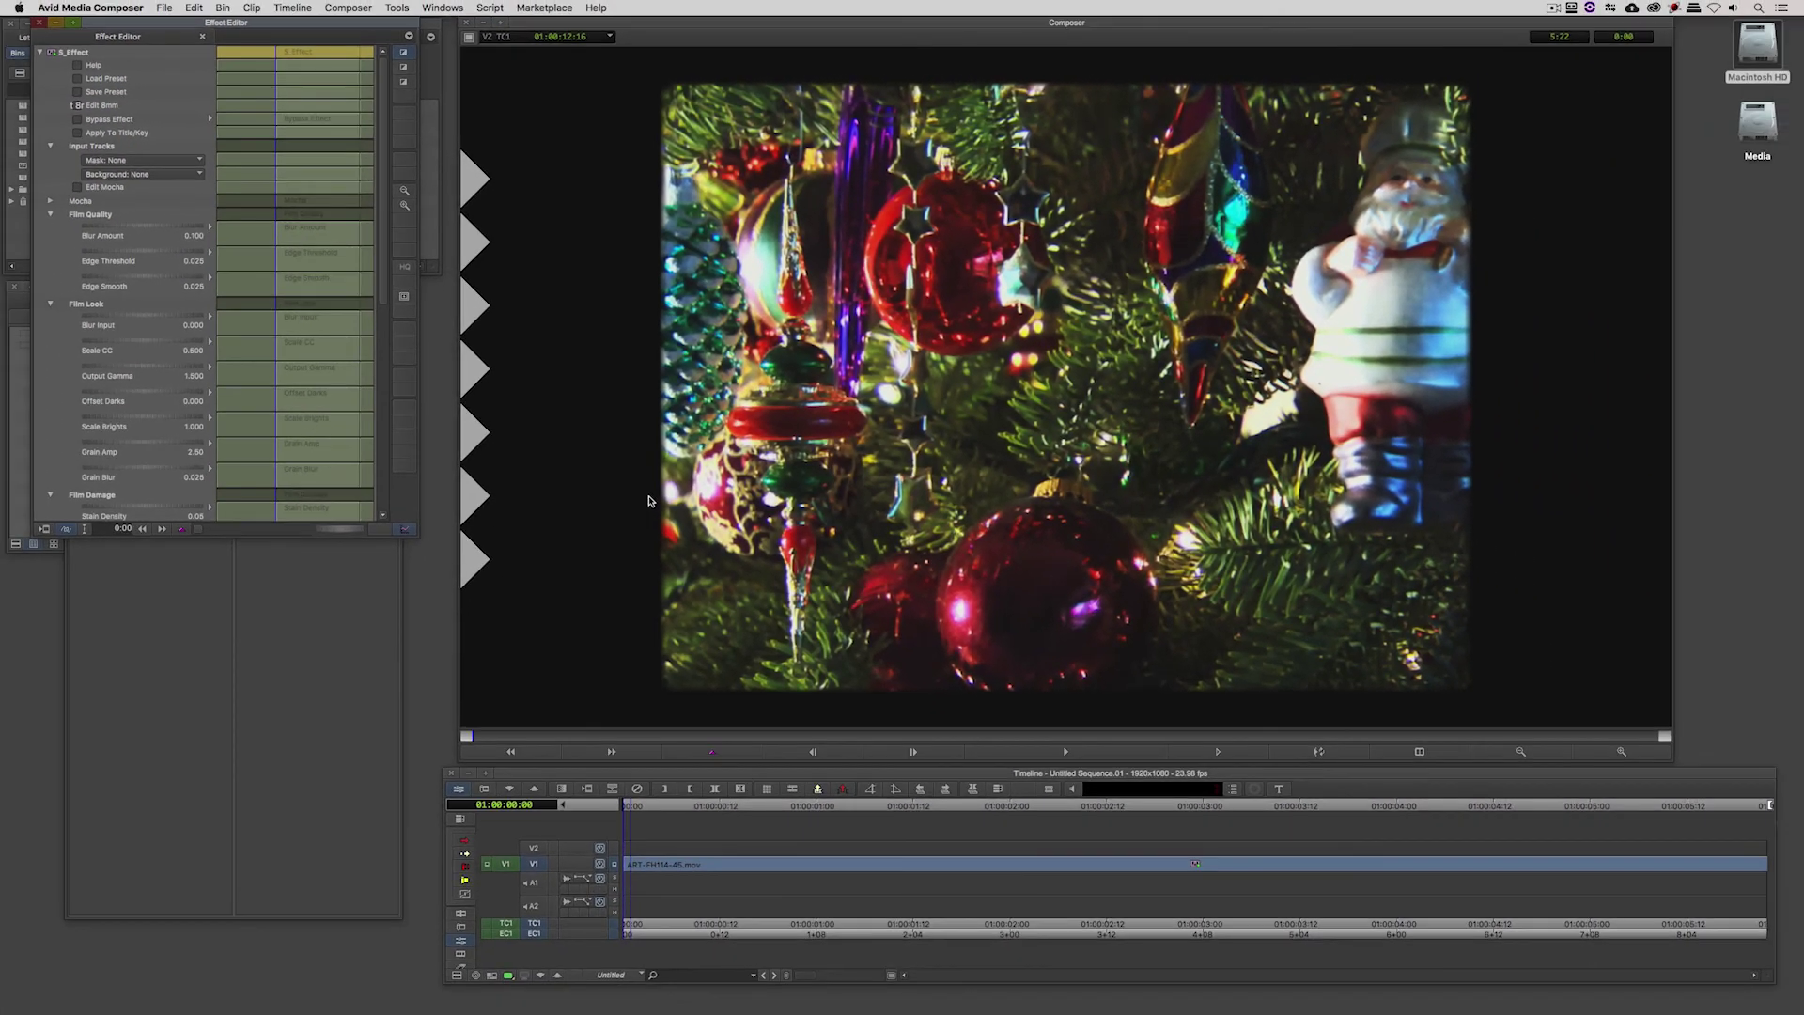
pyautogui.click(90, 109)
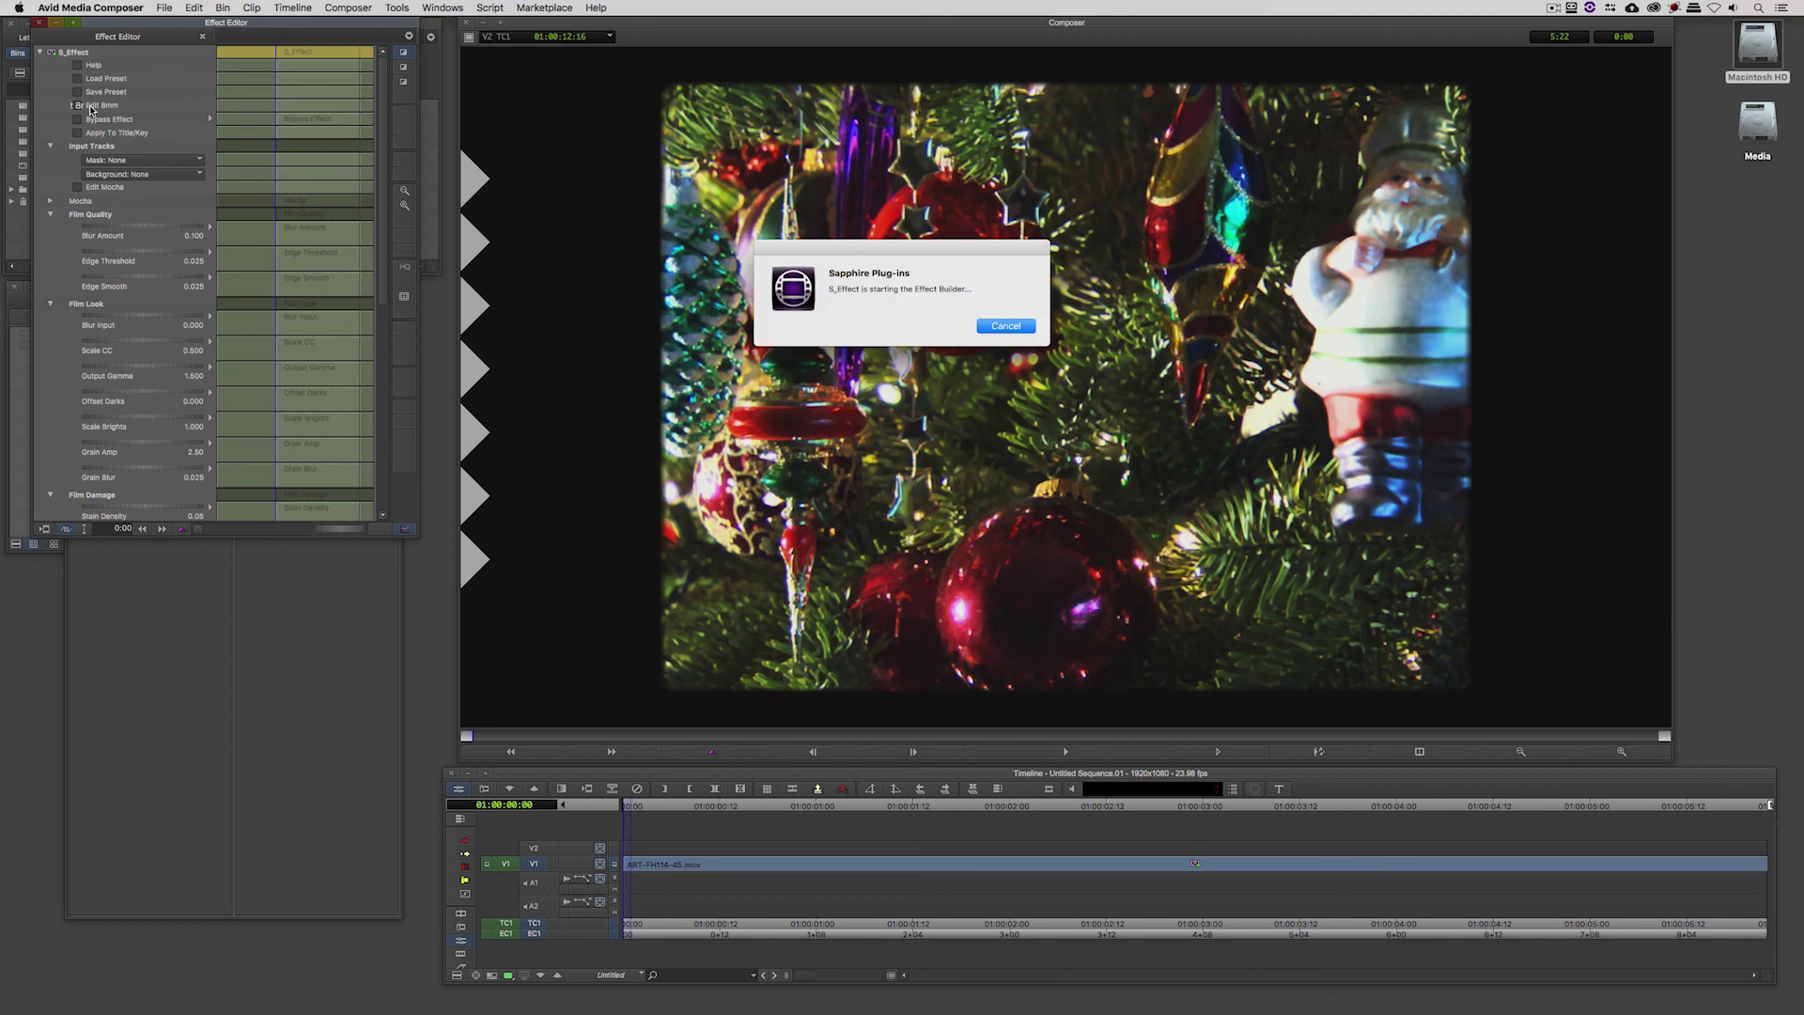